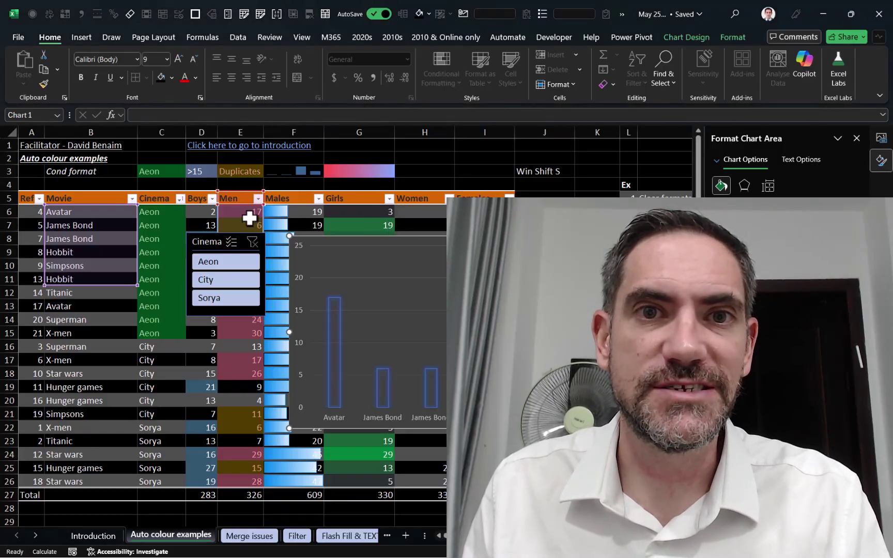
- Deselect the chart by clicking empty cells, ending with cell I3 selected on the Introduction sheet
click(341, 198)
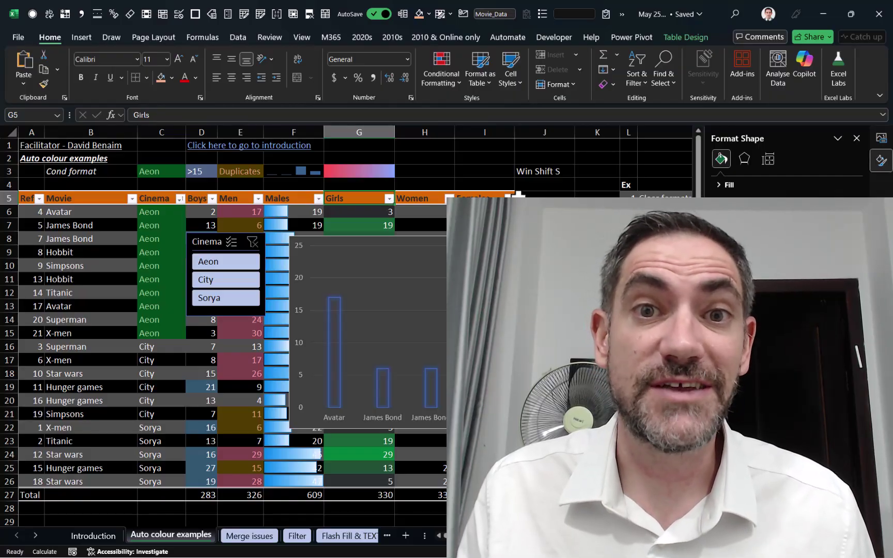
click(552, 196)
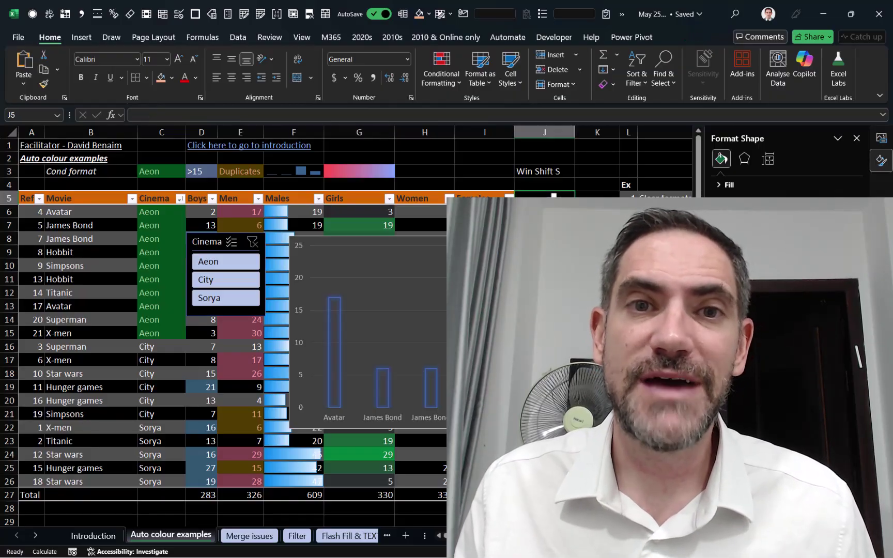
click(466, 172)
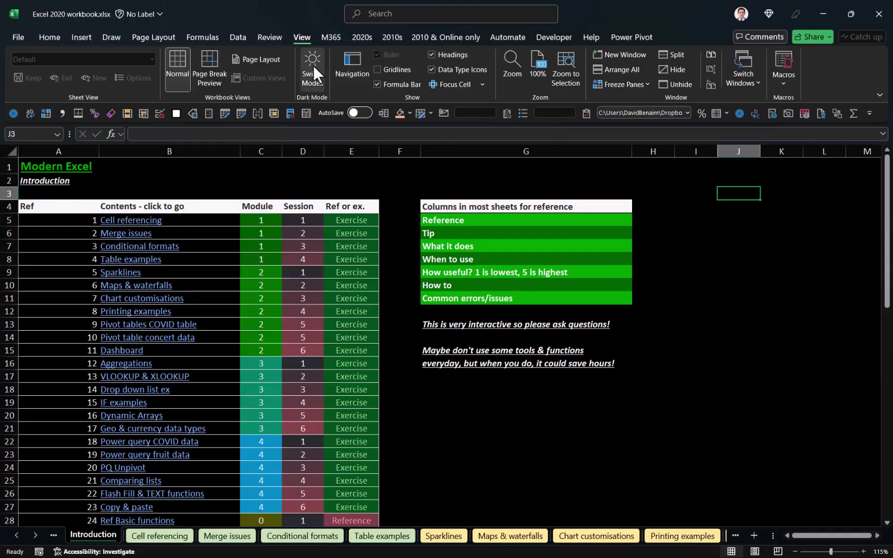
- Toggle Switch Modes several times, flipping the cell grid between dark and light
click(313, 65)
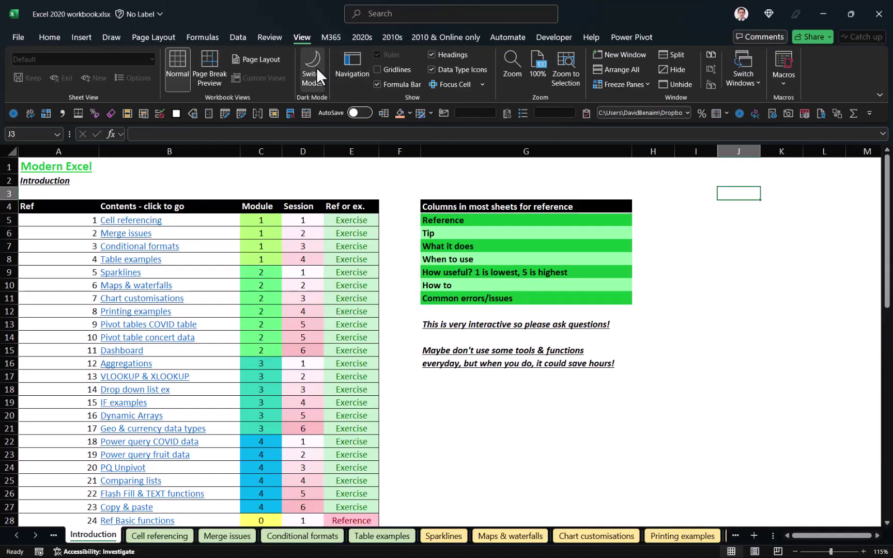
click(315, 67)
click(315, 67)
click(315, 67)
click(313, 67)
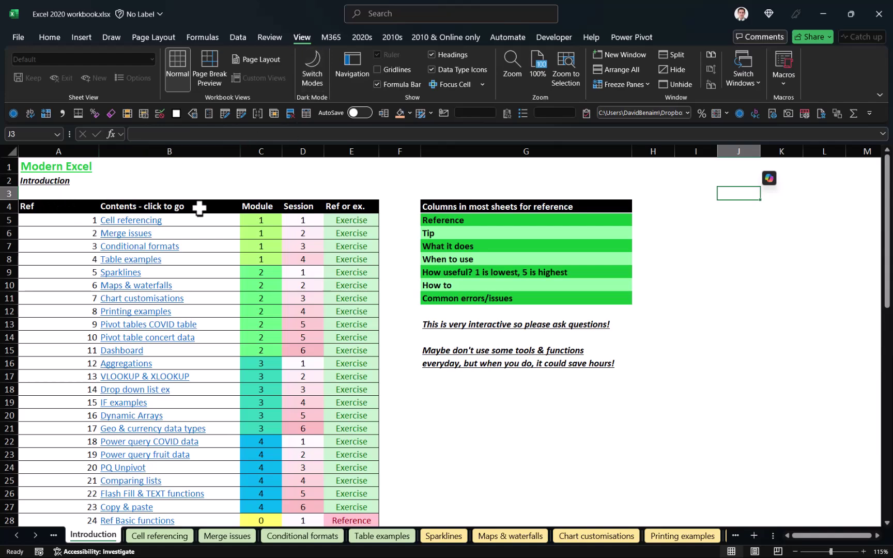
- Select A4, D5:D8 and D10 while flipping the grid dark and light, ending on light
click(97, 207)
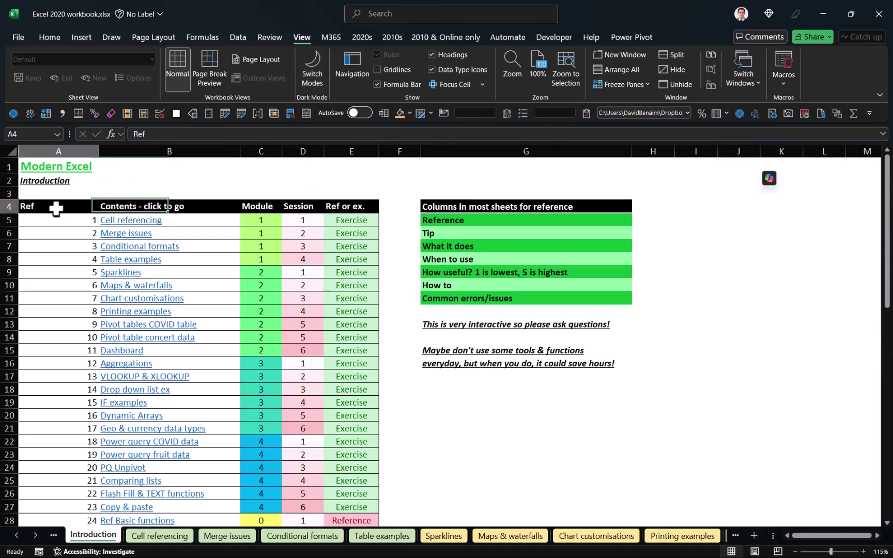
click(313, 82)
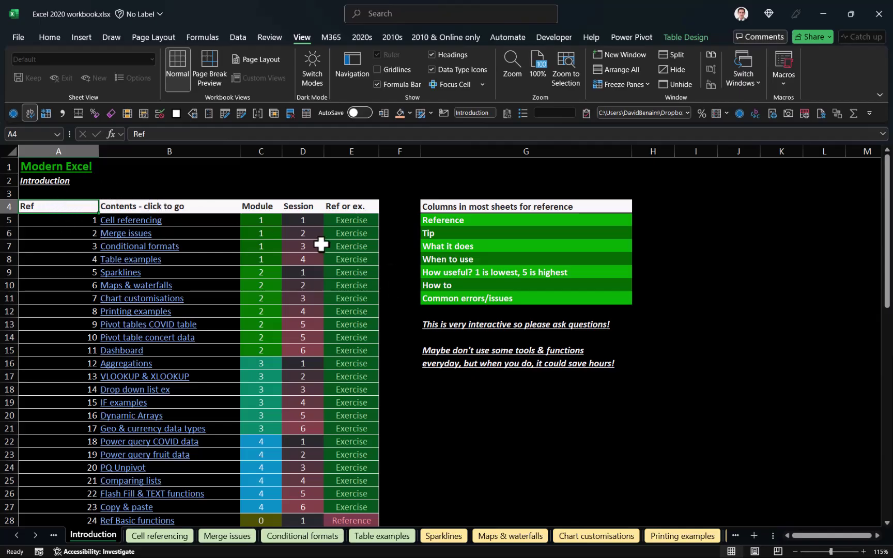
drag(318, 220, 318, 259)
click(315, 78)
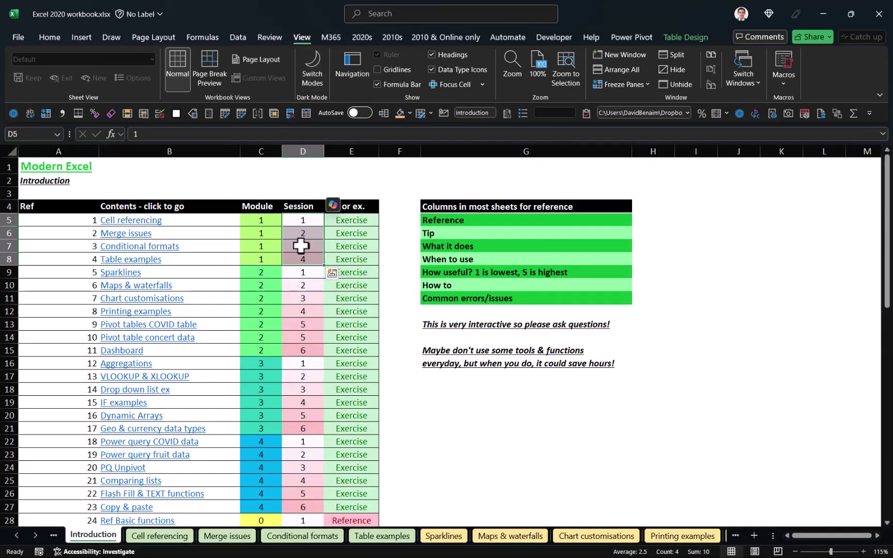
click(311, 284)
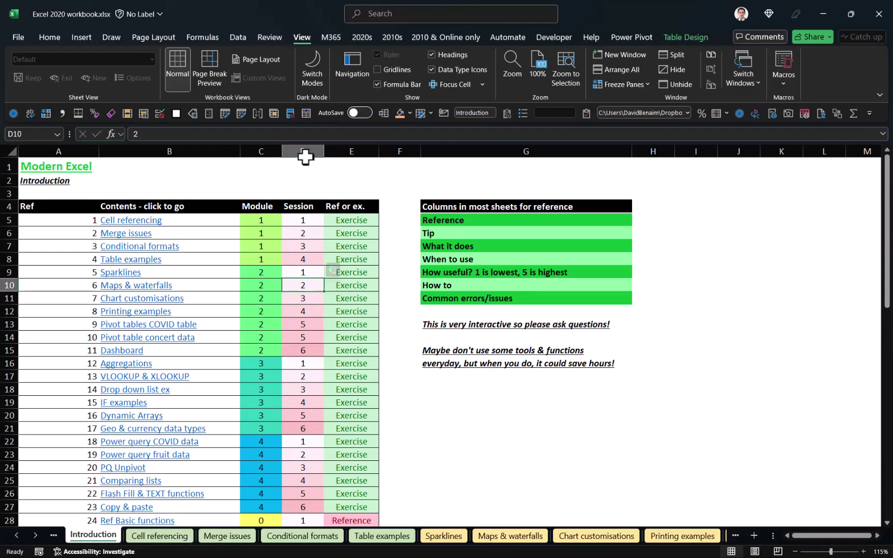
click(316, 72)
click(314, 72)
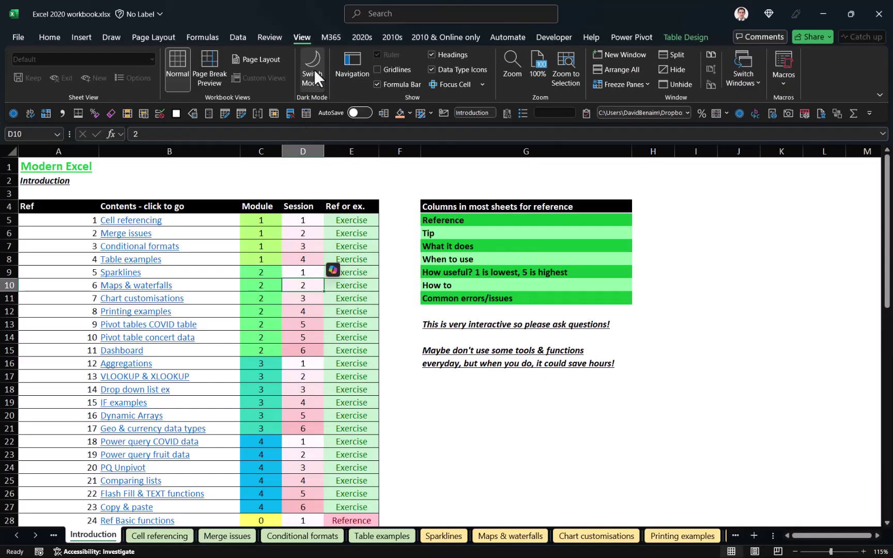
click(314, 69)
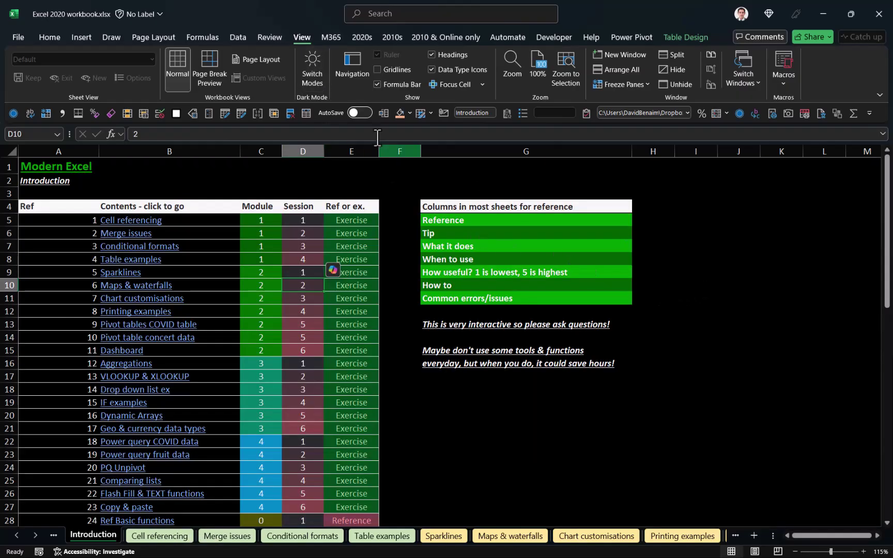
click(312, 70)
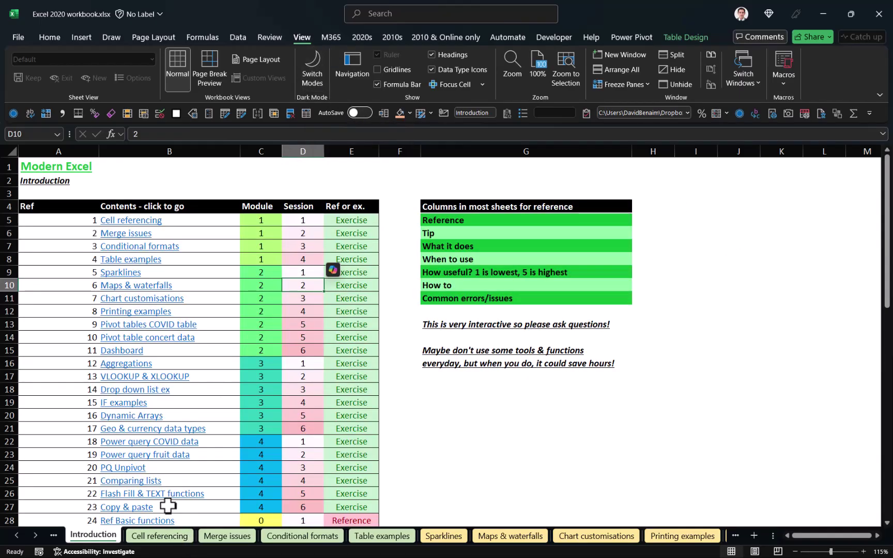
- Set the Office Theme to Colourful in the Account settings and return to the workbook
click(19, 37)
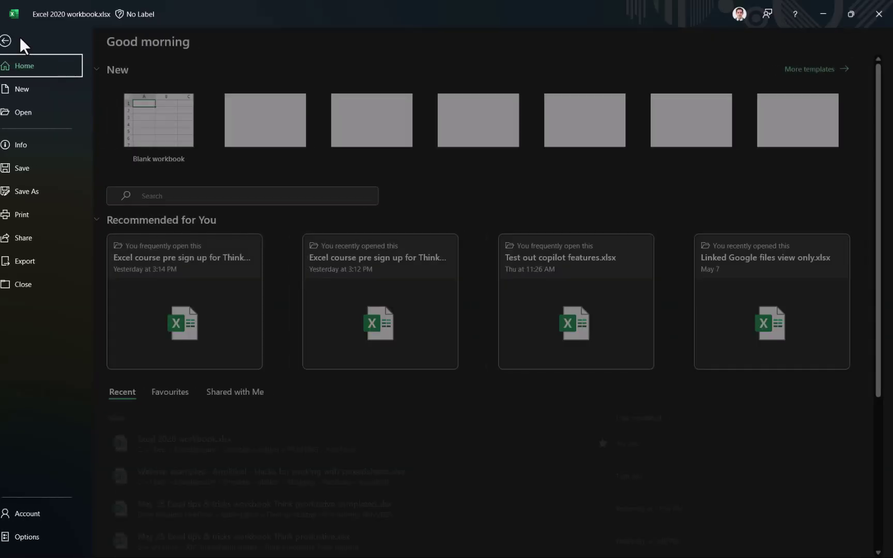
click(47, 509)
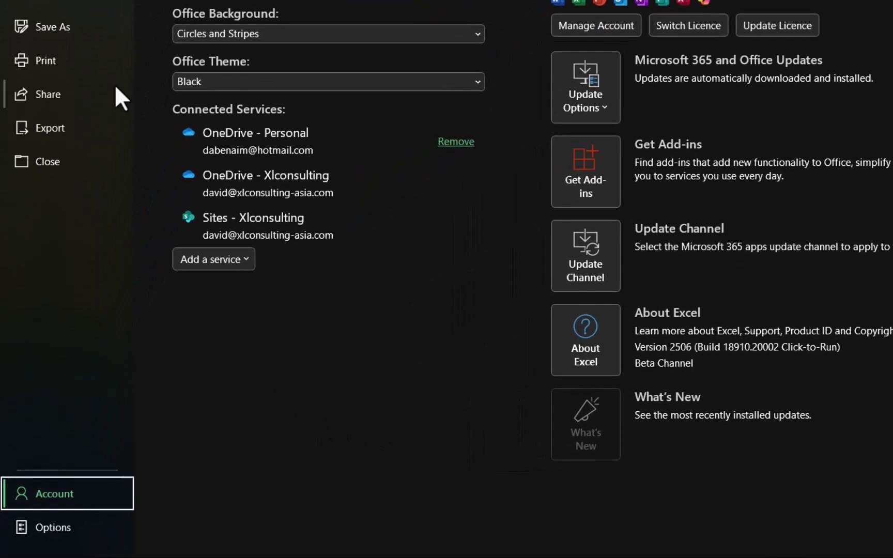
click(272, 78)
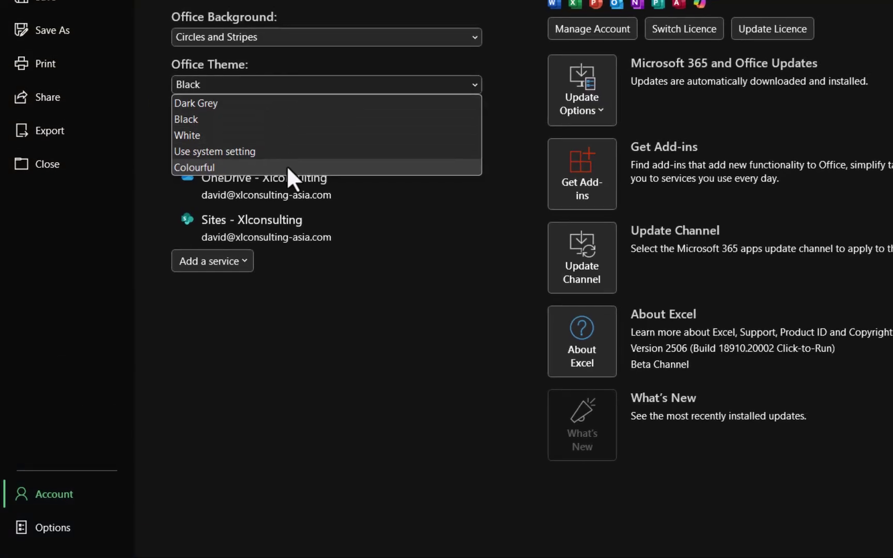
click(286, 165)
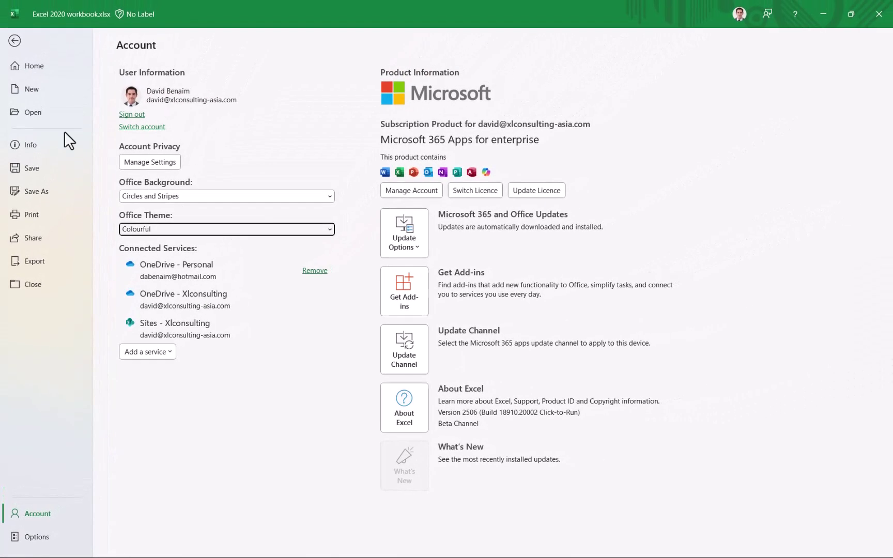
click(15, 41)
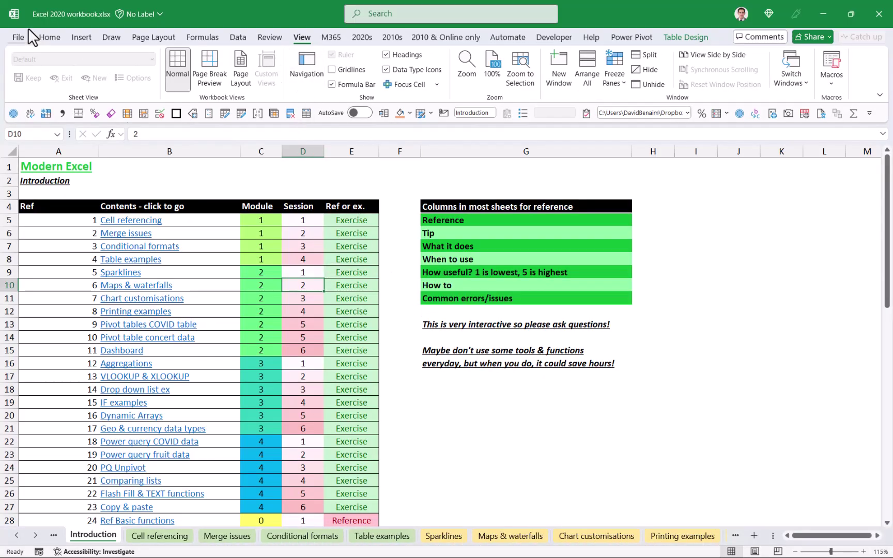
- Change the Office Theme back to Black and return to the workbook
click(18, 38)
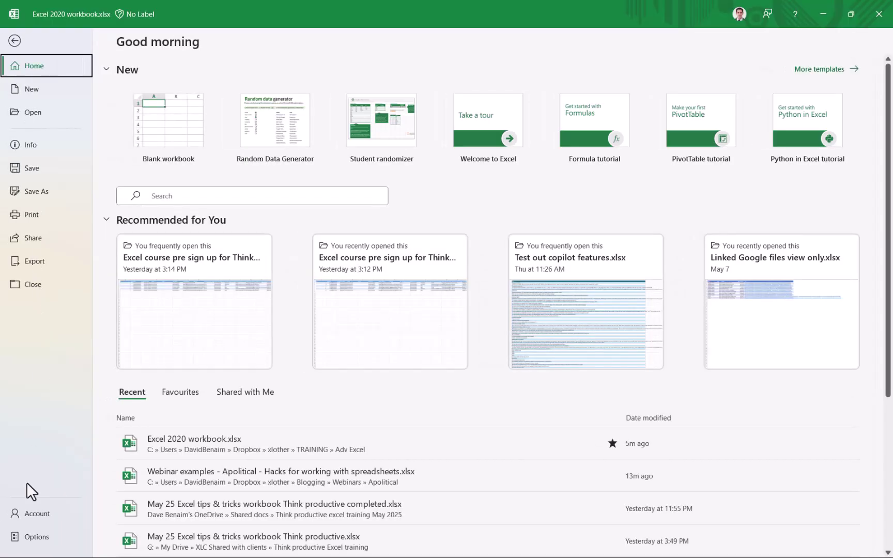
click(36, 513)
click(222, 229)
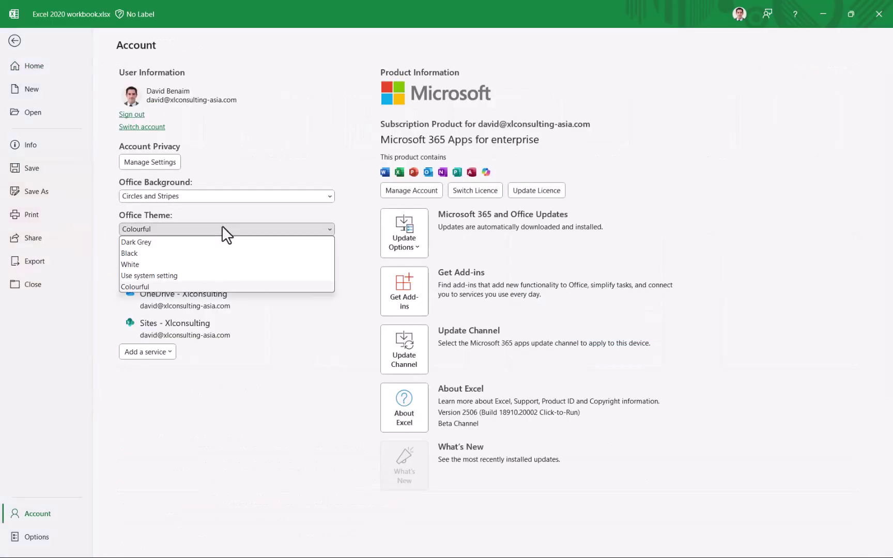
click(219, 254)
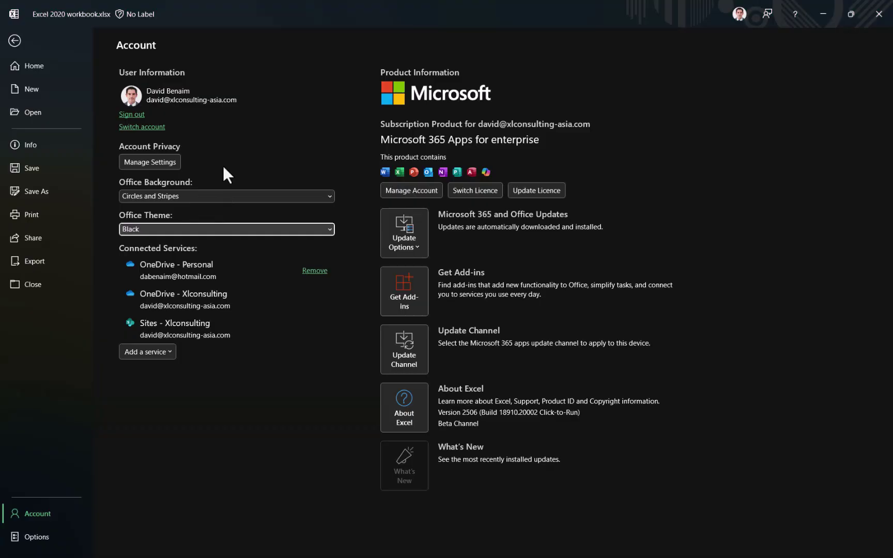
click(16, 40)
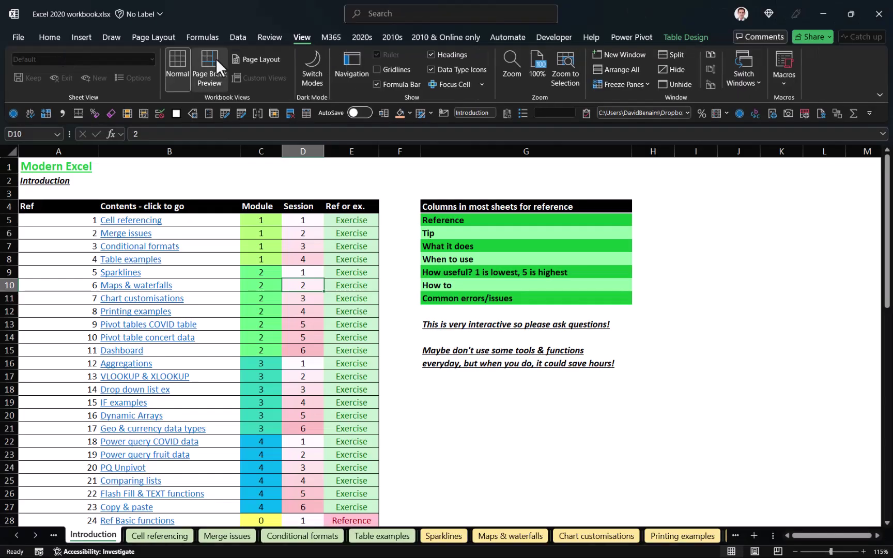
- Flip the cell grid dark and light, ending on light, and select merged cell G22
click(317, 65)
click(317, 66)
click(317, 65)
click(307, 68)
click(540, 439)
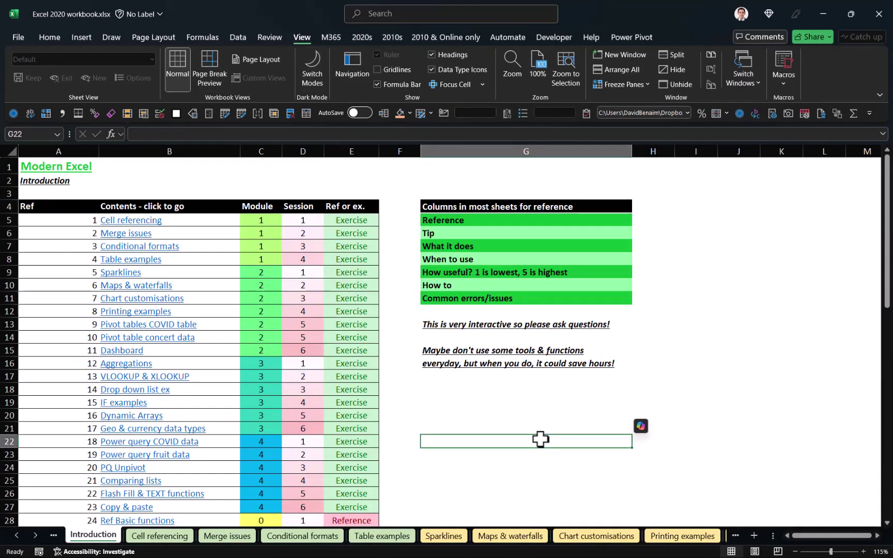
- In Excel Options, choose the Dark Grey Office theme and confirm the change
click(19, 36)
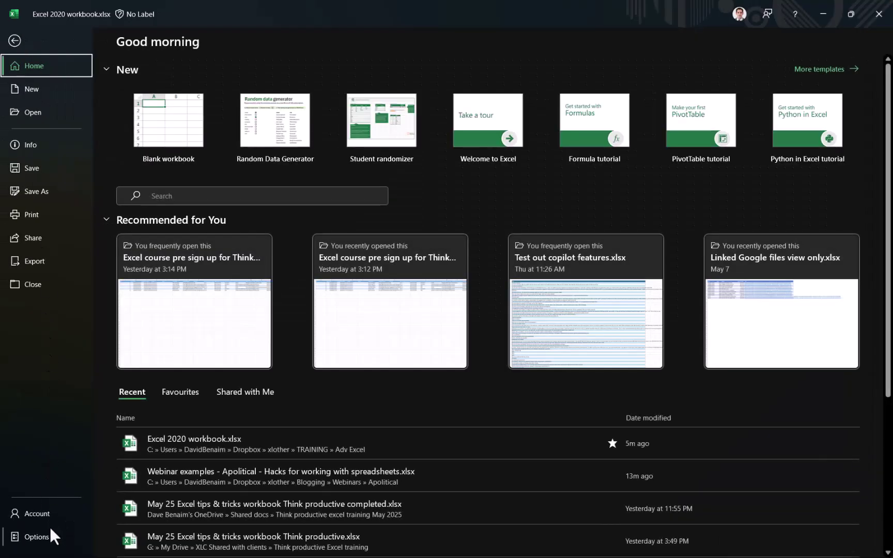
click(36, 537)
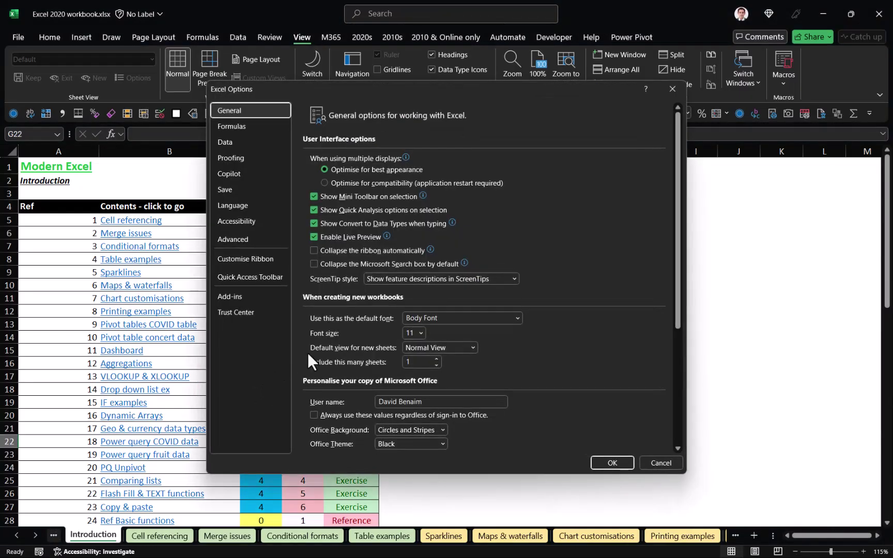
click(428, 444)
click(432, 456)
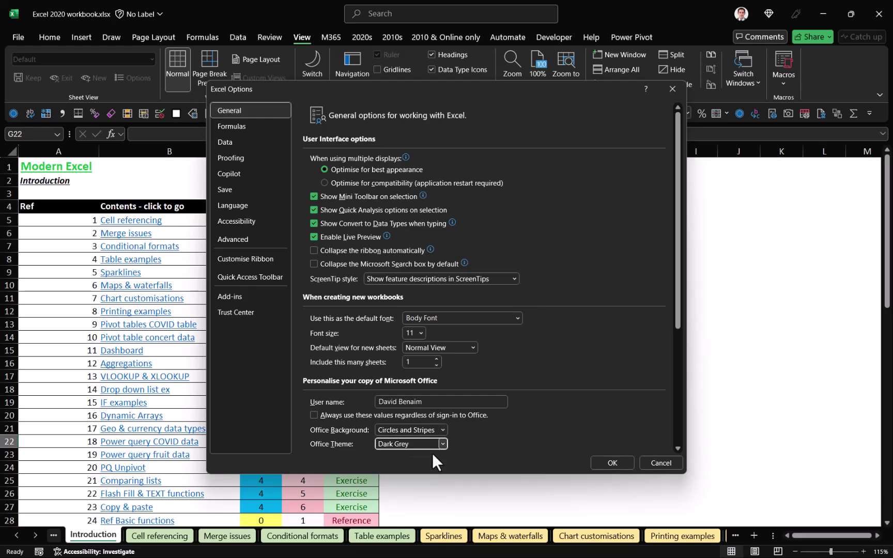
click(599, 457)
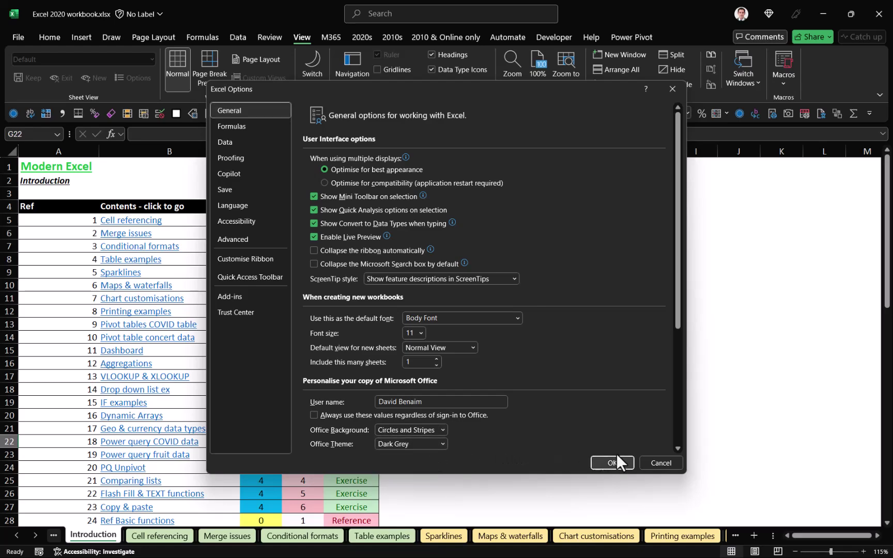
click(620, 458)
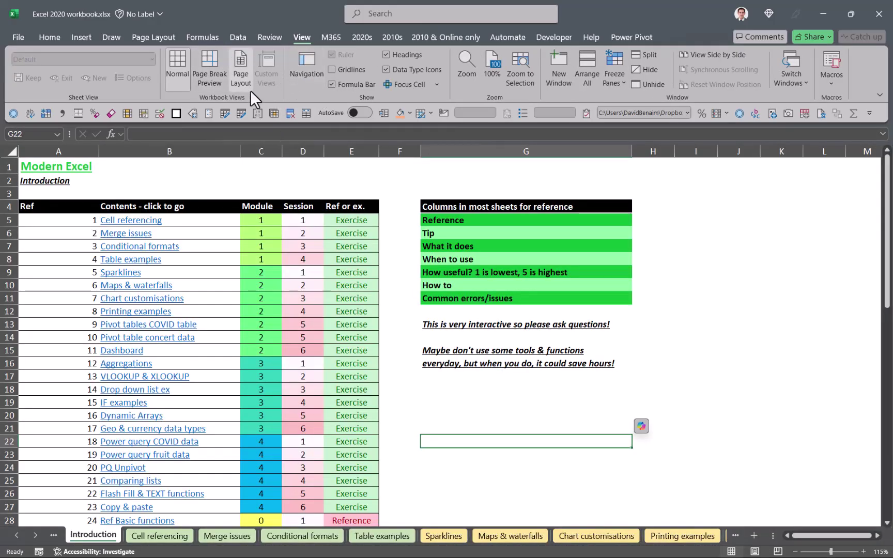
- Select cells F1 and G1, then an empty cell beside the reference list
click(419, 171)
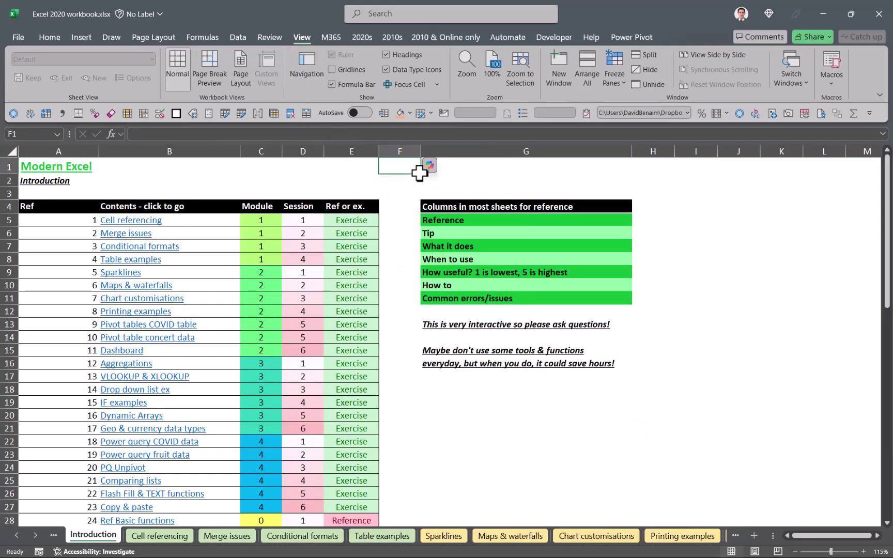
click(468, 163)
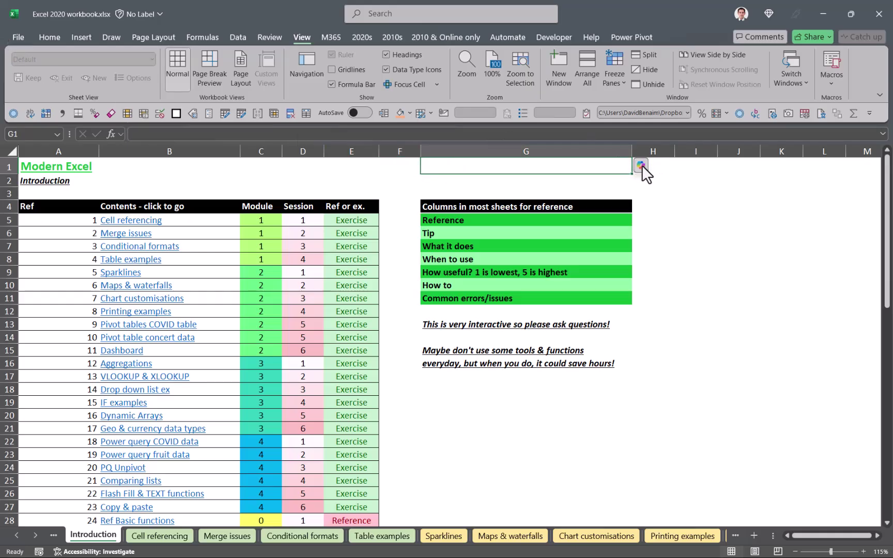
click(693, 248)
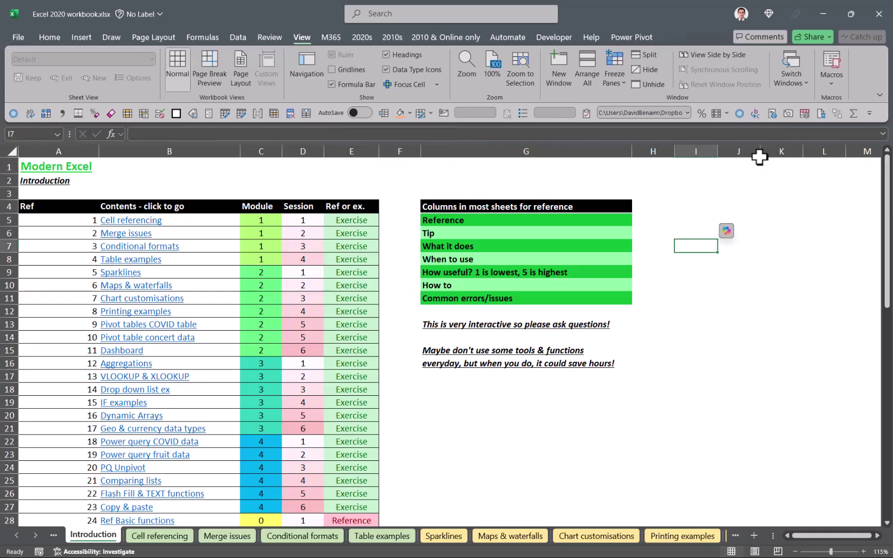
- Set the Office theme to Black with the Circuit background, then switch the grid to dark
click(16, 35)
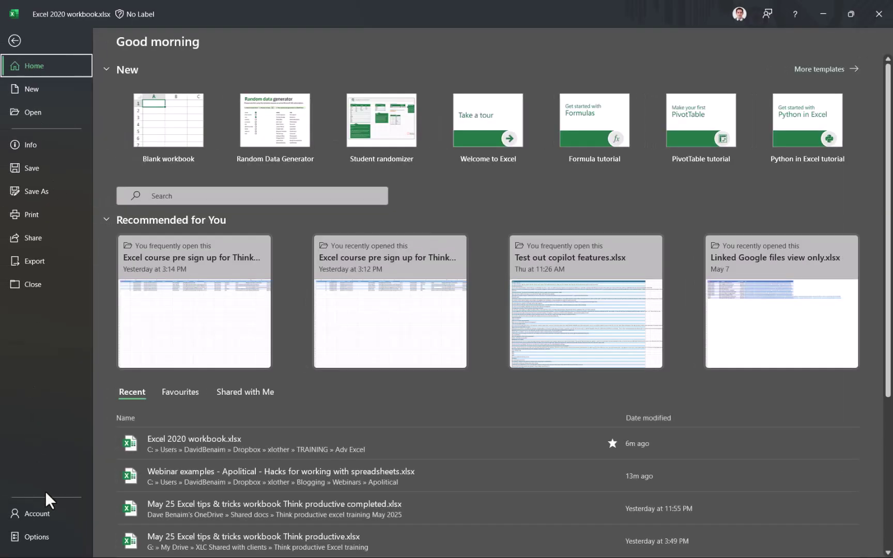
click(51, 509)
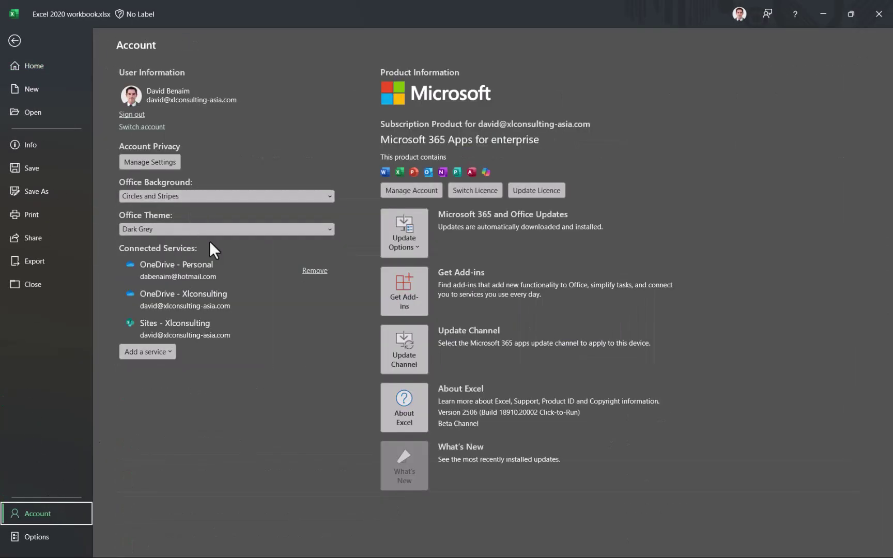
click(202, 231)
click(208, 252)
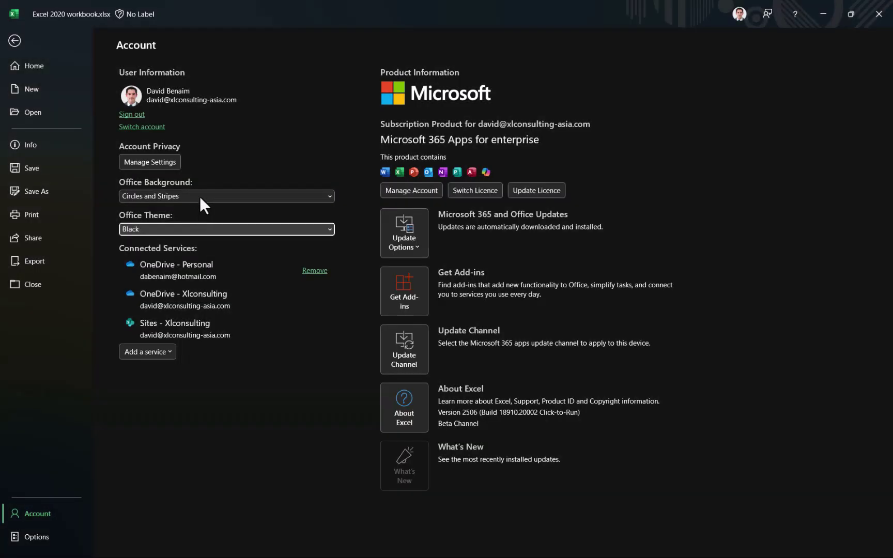
click(226, 194)
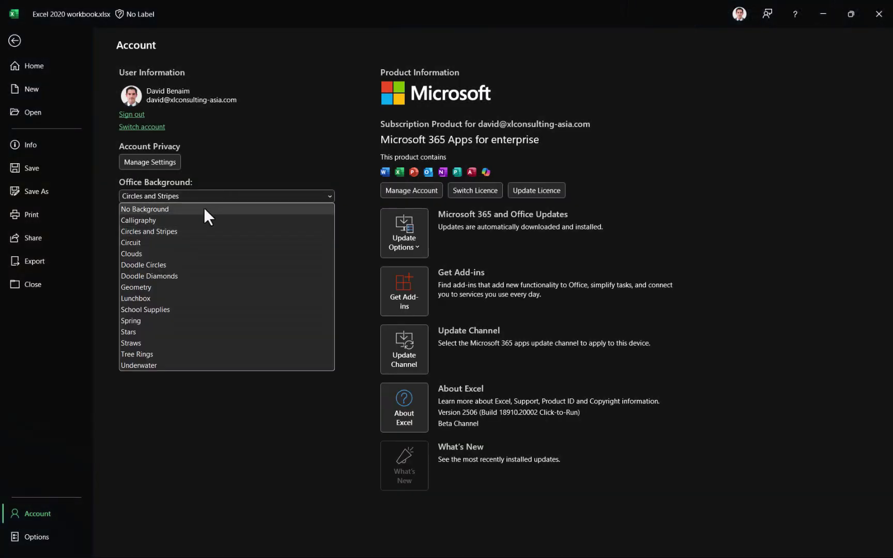
click(197, 246)
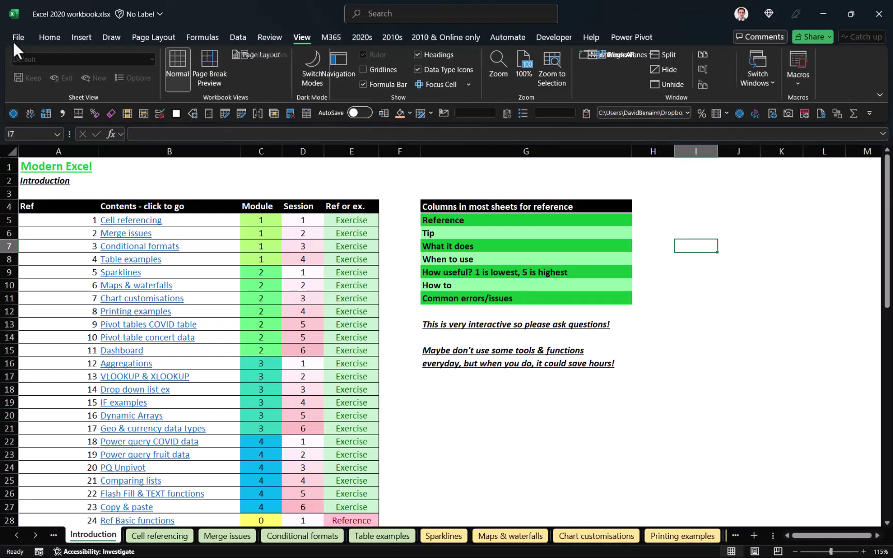
click(15, 41)
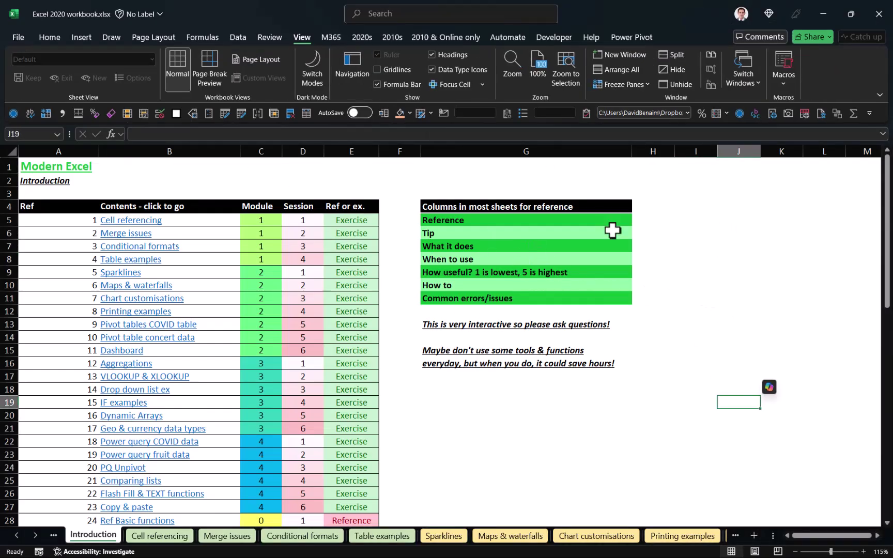
click(312, 70)
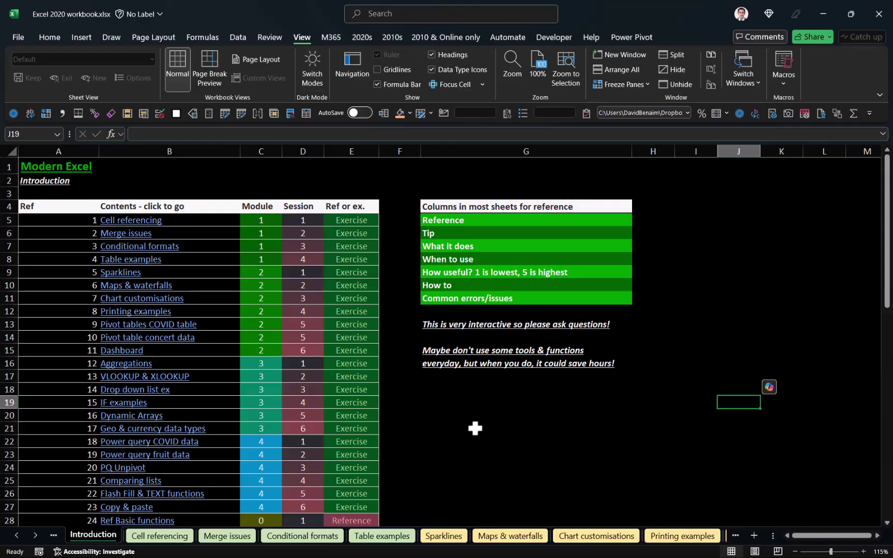
- Convert the movie range B4:I25 into a table using a light style, clearing existing formatting
click(566, 423)
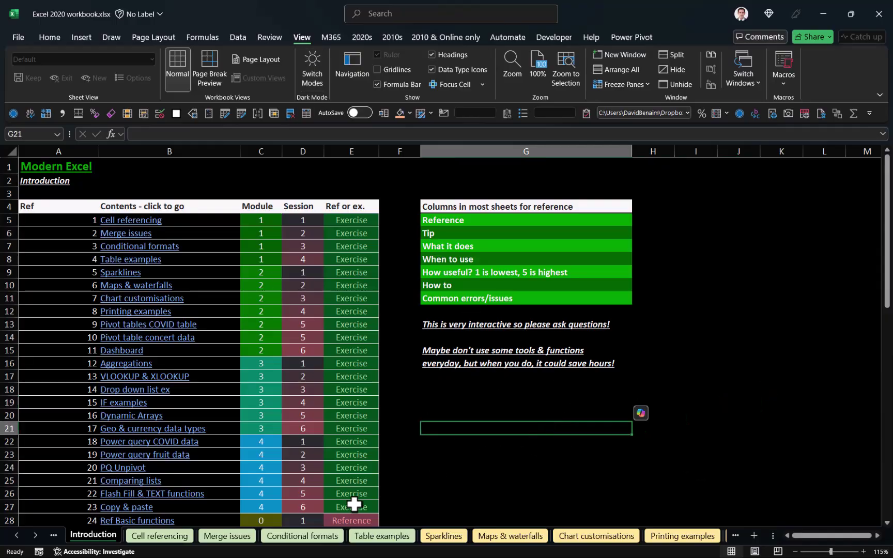
click(378, 537)
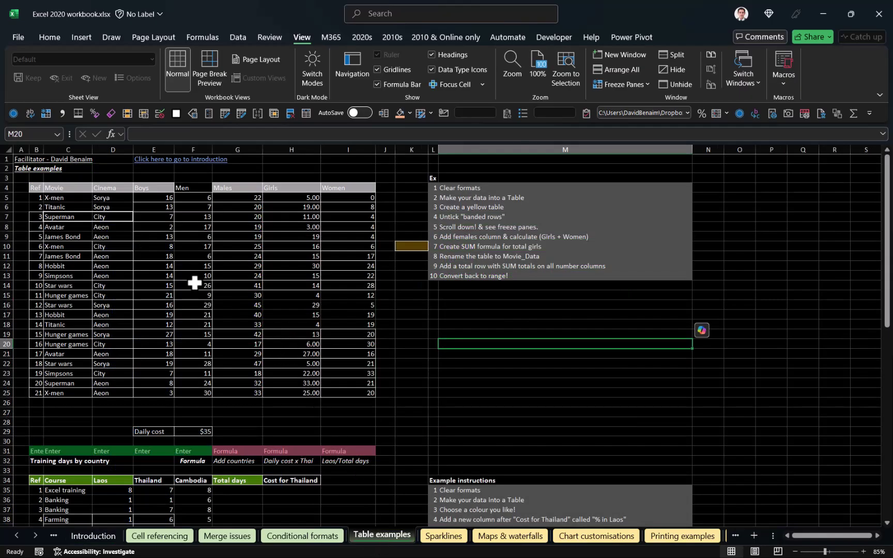
drag(36, 189, 353, 394)
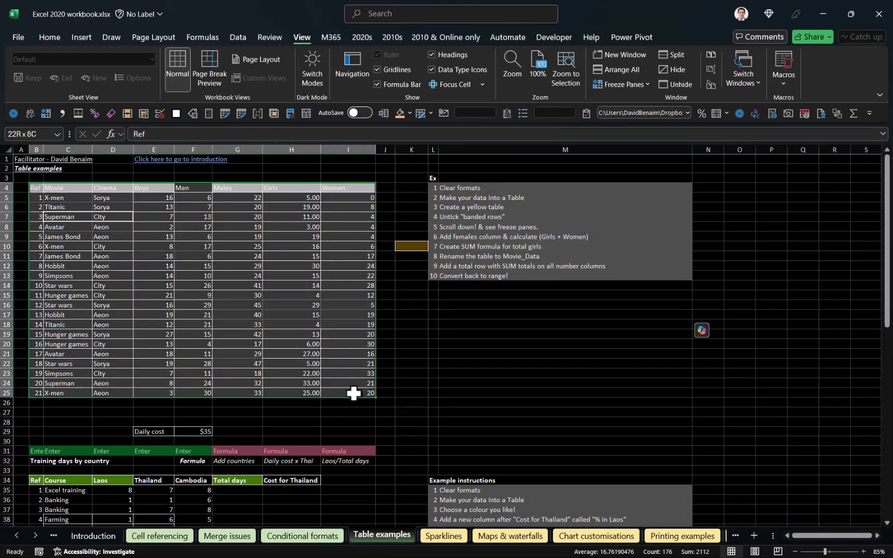
click(55, 35)
click(484, 76)
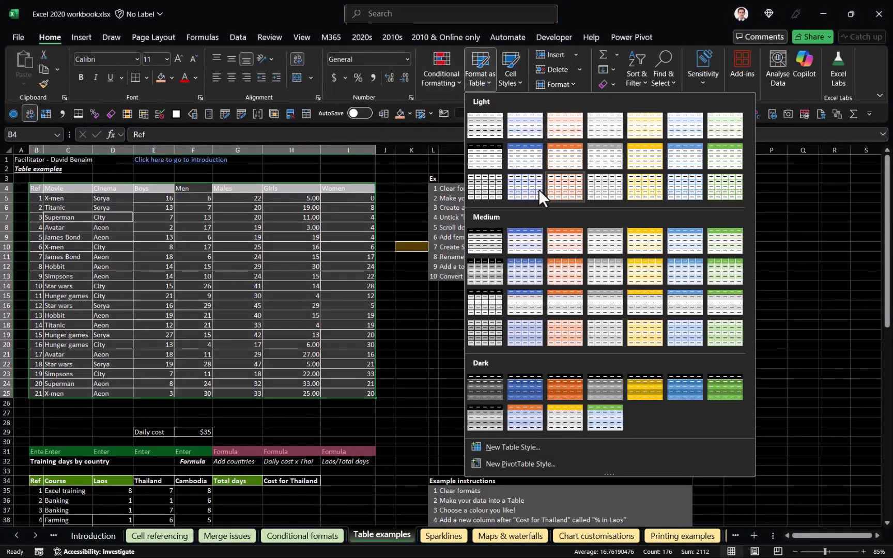
right_click(524, 152)
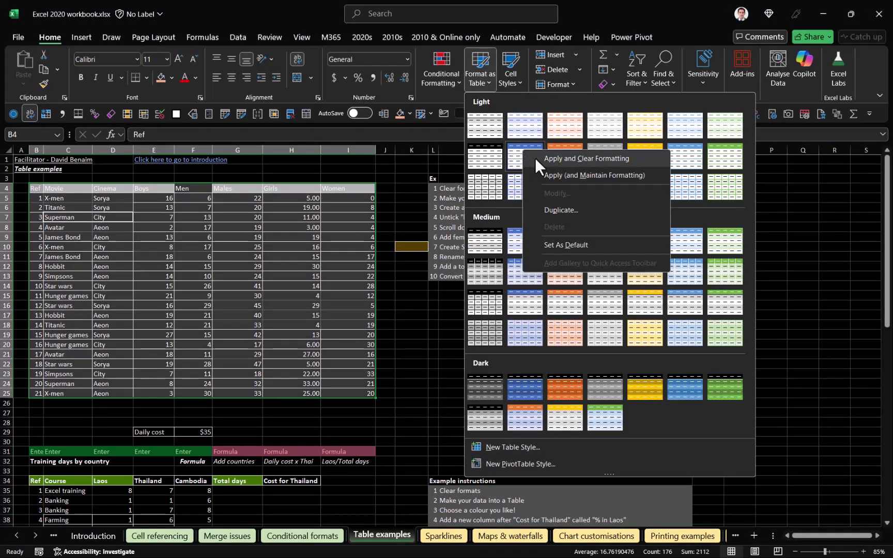
click(588, 158)
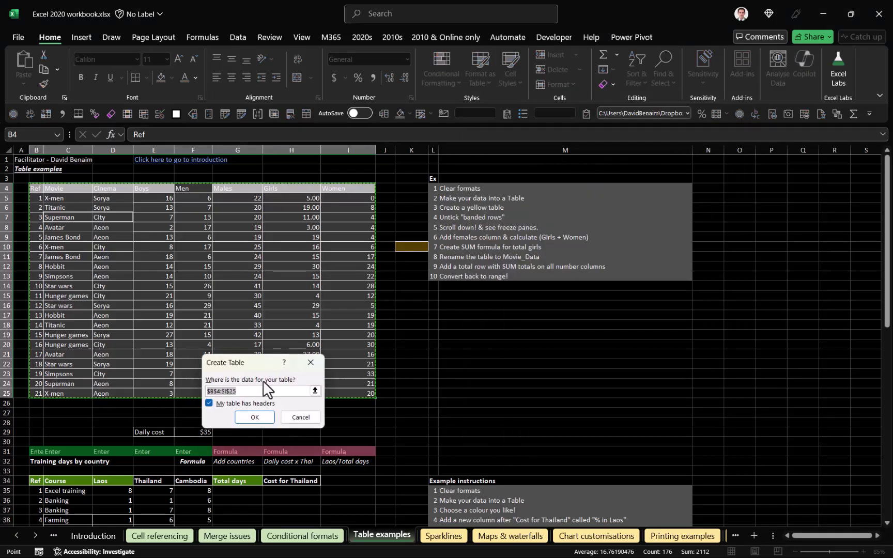
click(254, 417)
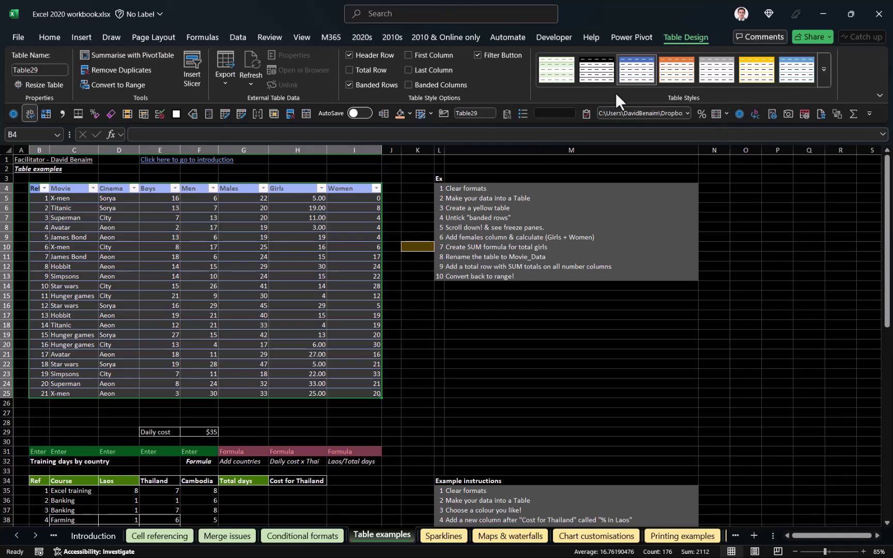
- Try row and column banding on the table, ending with both banded rows and columns off
click(362, 83)
click(824, 66)
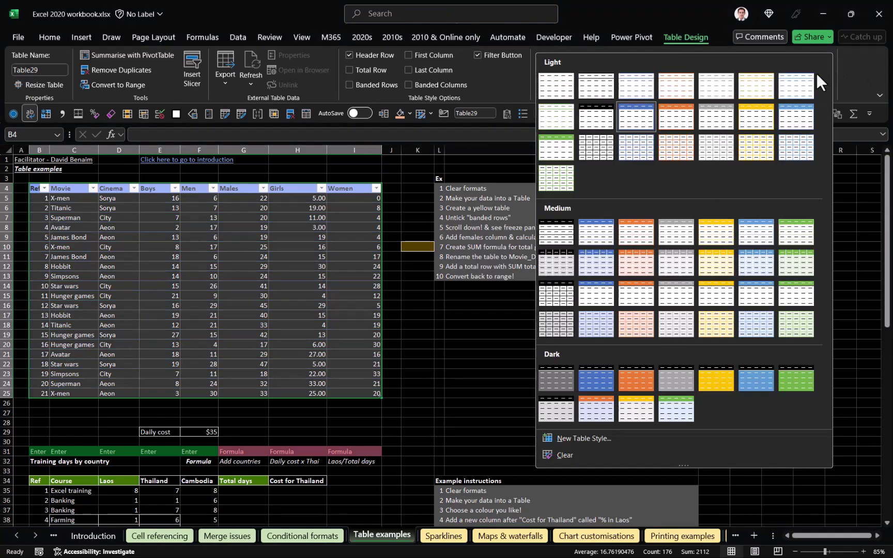
key(Escape)
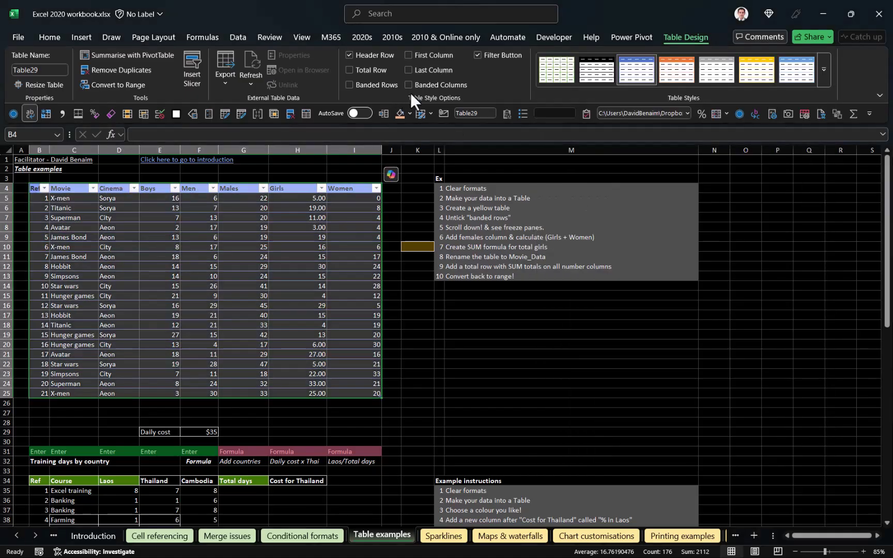
click(431, 83)
click(430, 82)
click(378, 83)
click(377, 80)
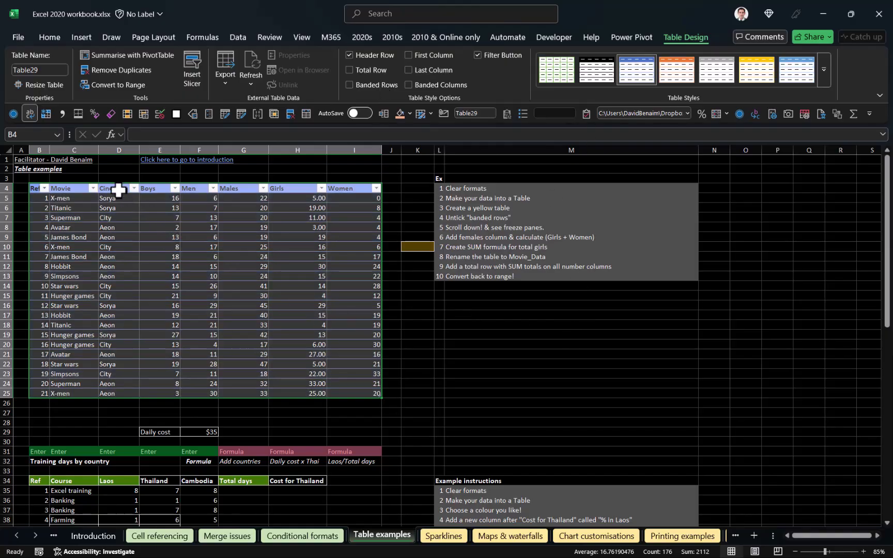
- Insert a recommended clustered column chart of Cinema and Boys (D4:E11) and move it beside the instructions
drag(118, 188, 159, 259)
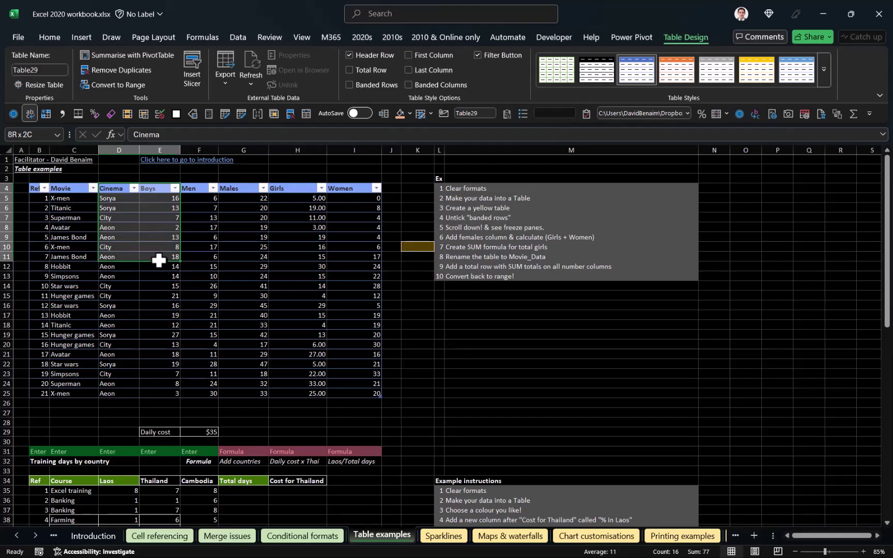
click(81, 36)
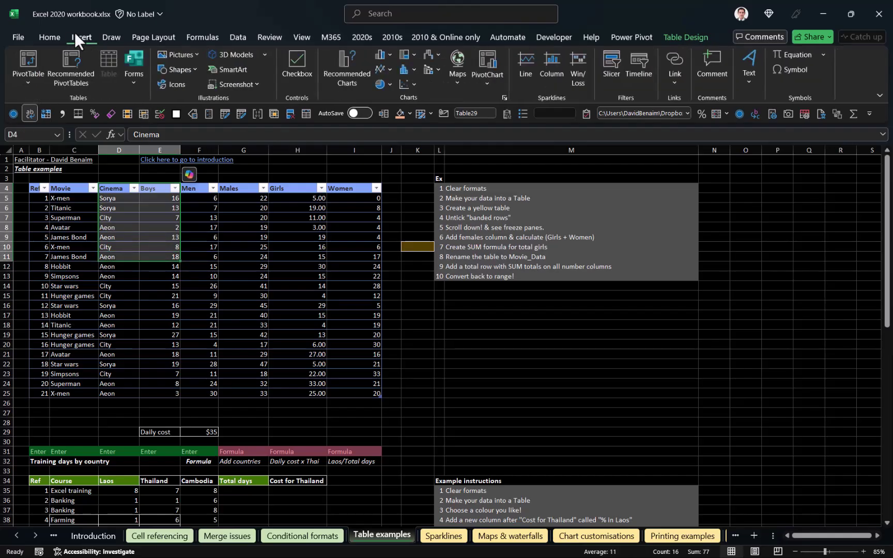
click(348, 74)
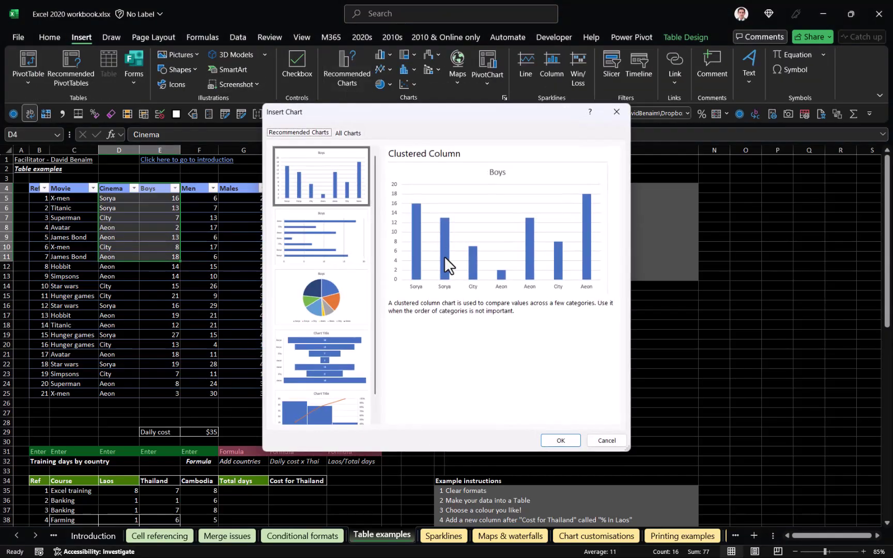
click(559, 441)
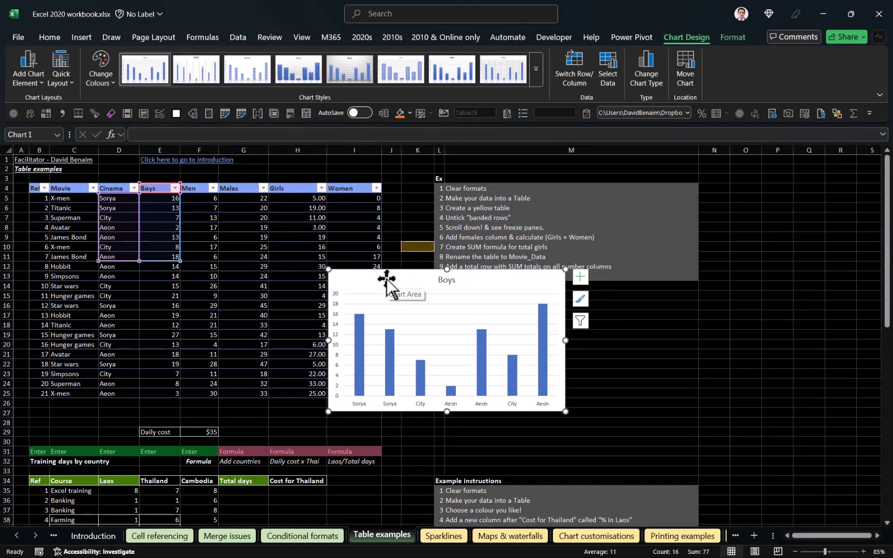
drag(386, 281, 493, 309)
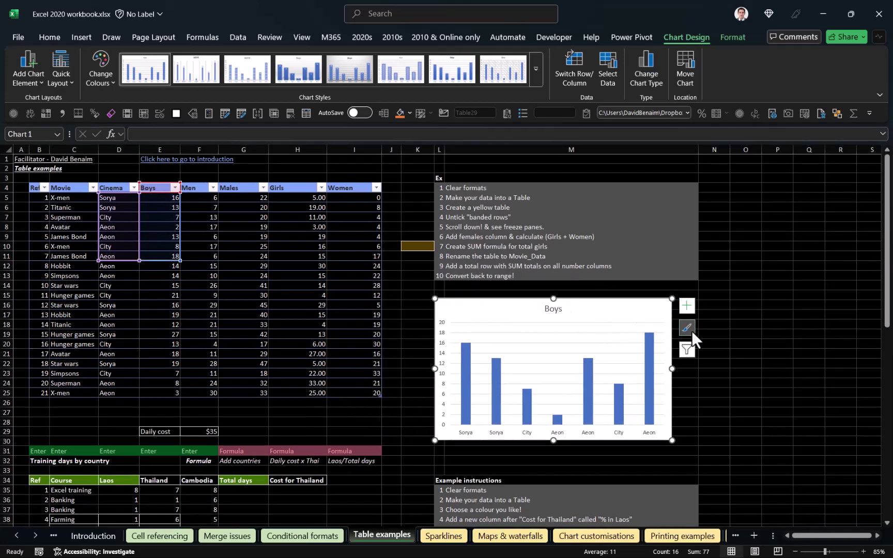
click(691, 330)
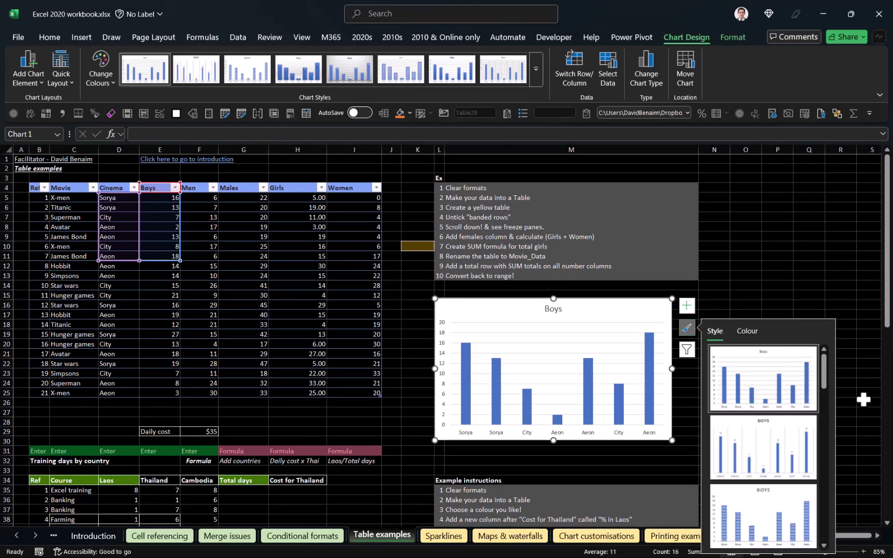
- Apply a dark chart style with outlined columns to the Boys chart
drag(825, 372, 818, 446)
click(776, 438)
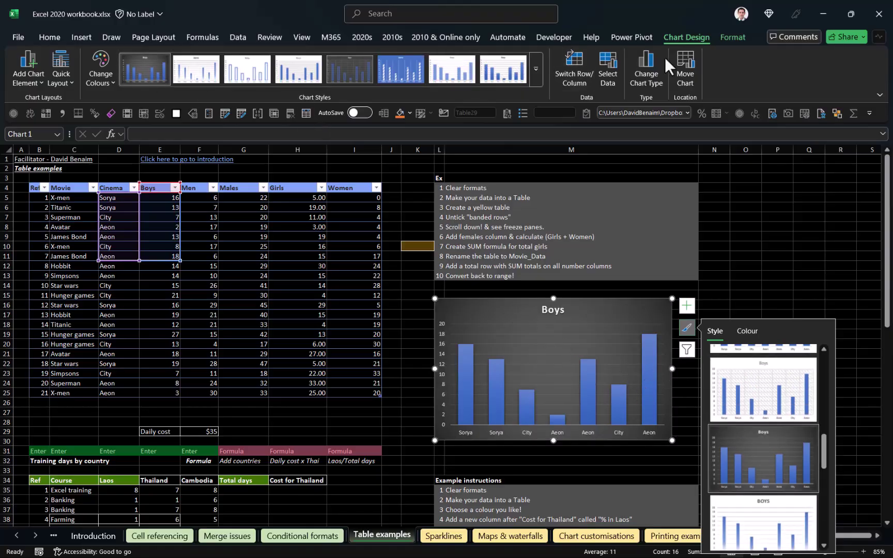
click(532, 66)
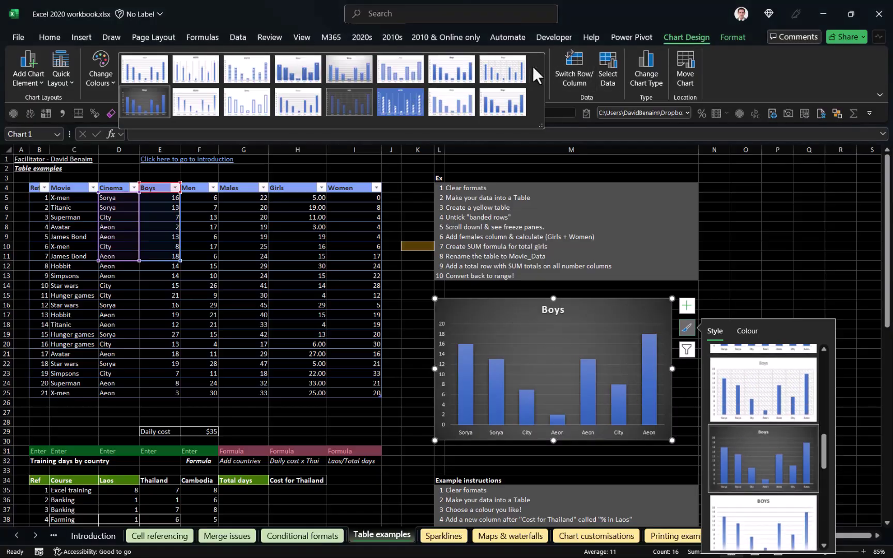
click(336, 101)
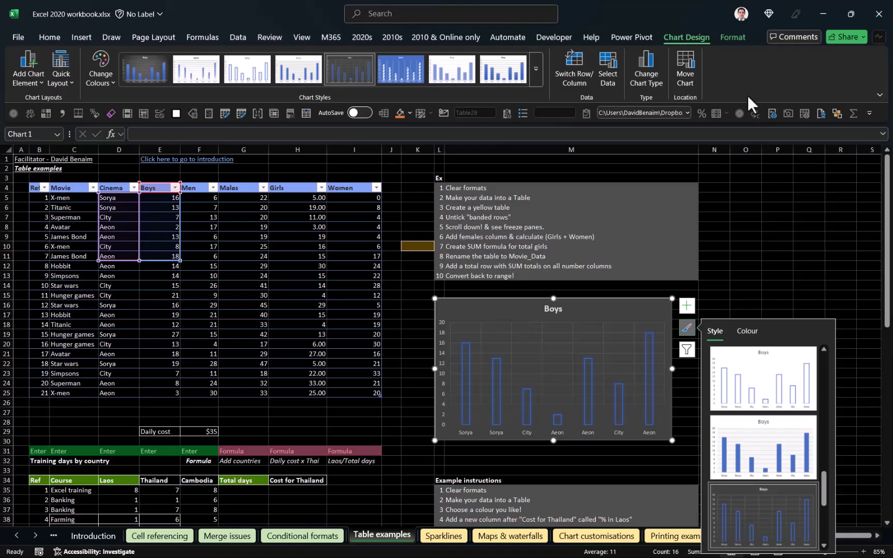
- Fill the chart area black, first unticking High-contrast only in Shape Fill
click(731, 36)
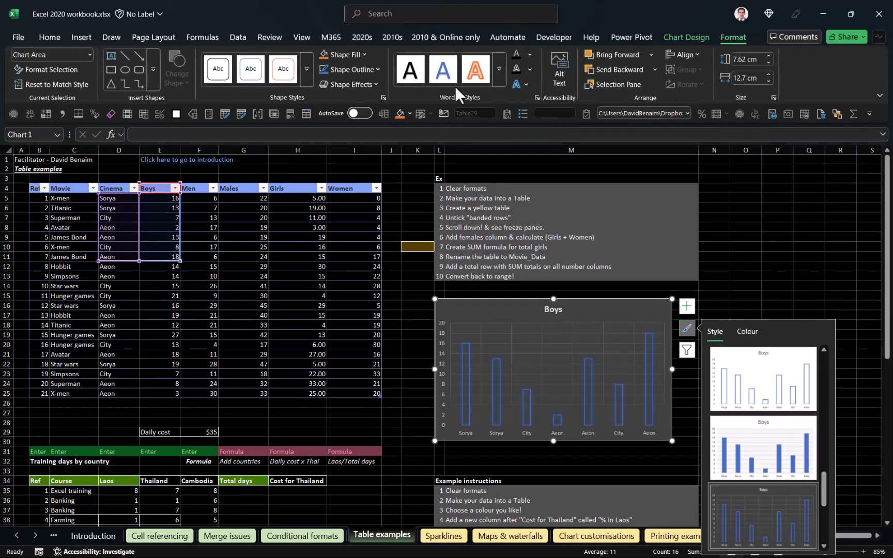
click(362, 52)
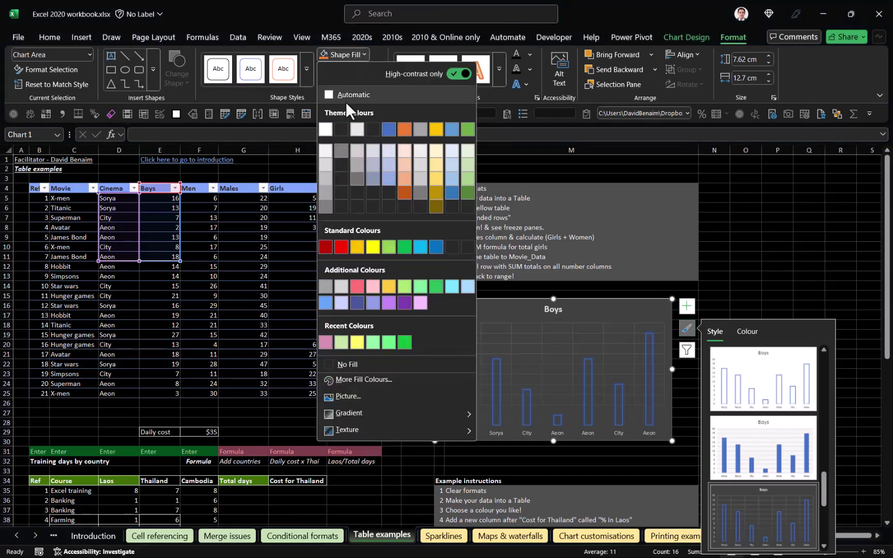
click(461, 74)
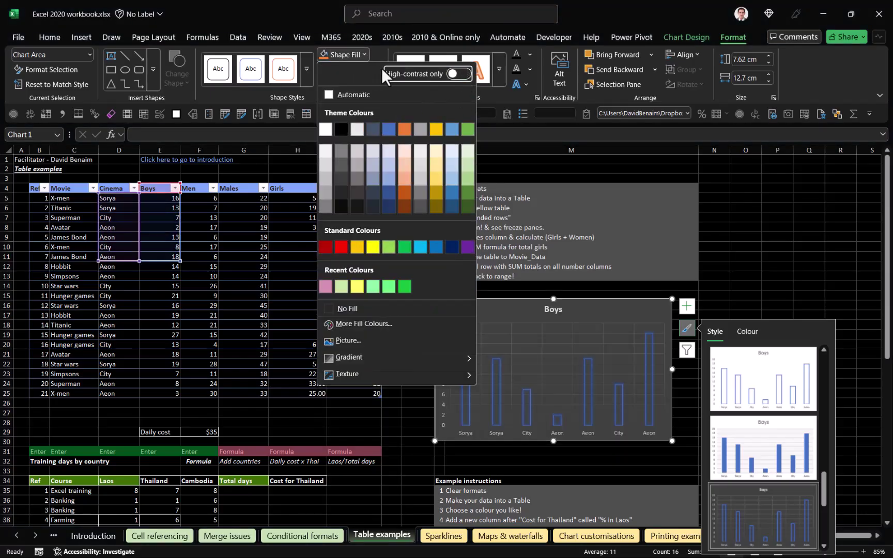
click(340, 129)
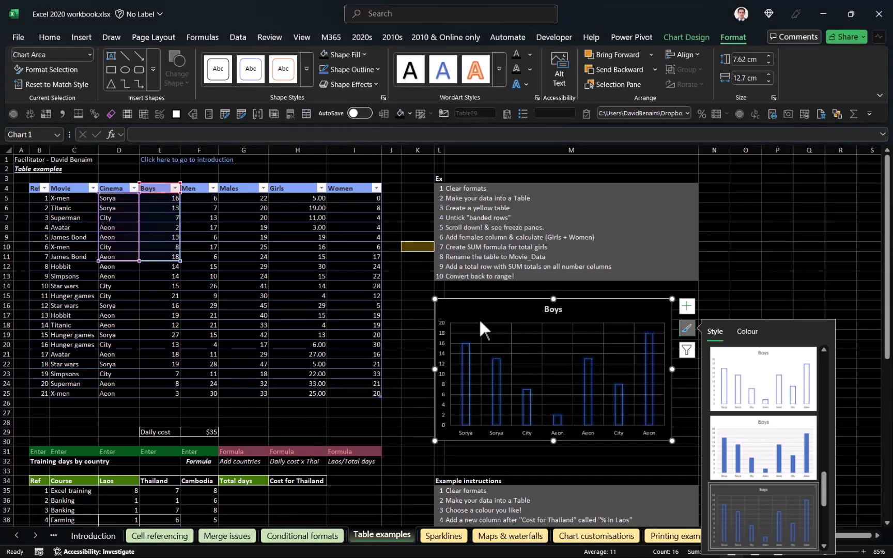
click(468, 373)
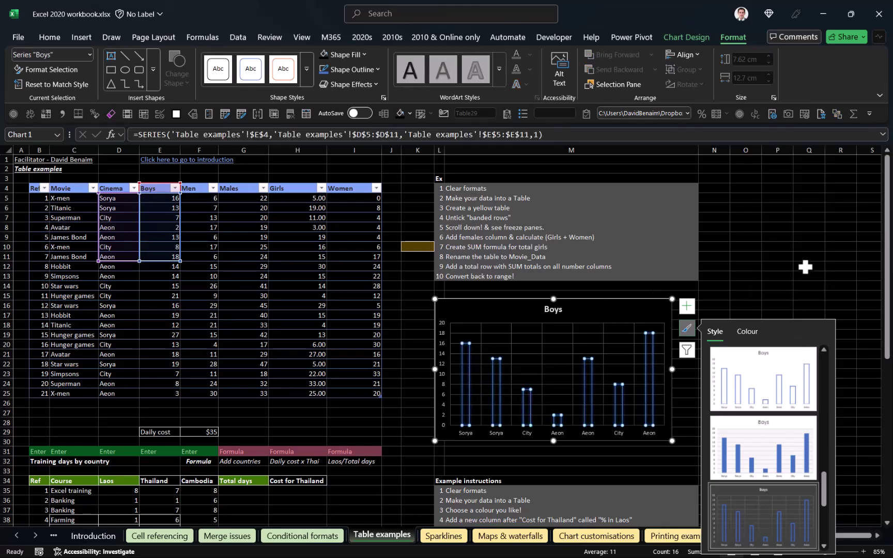
- Insert Movie and Cinema slicers for the movie table and place them side by side beside the chart
click(801, 246)
click(744, 324)
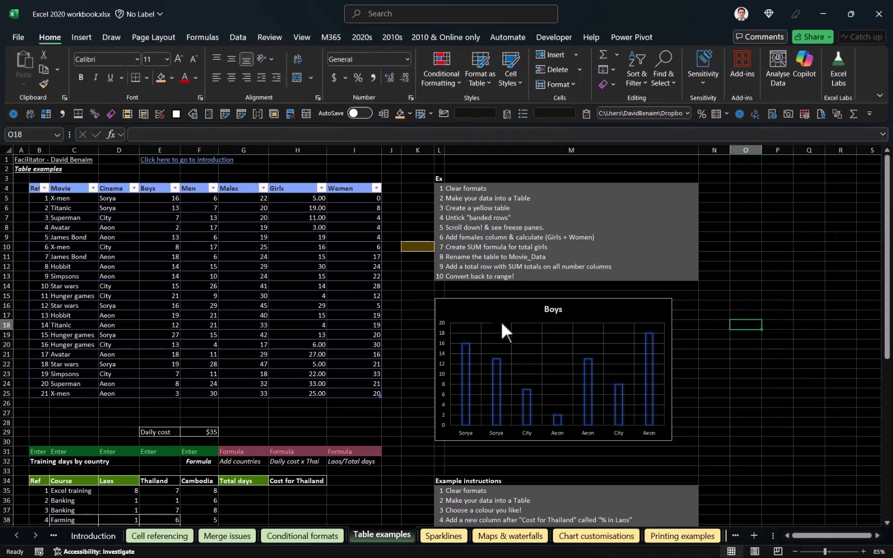
click(237, 256)
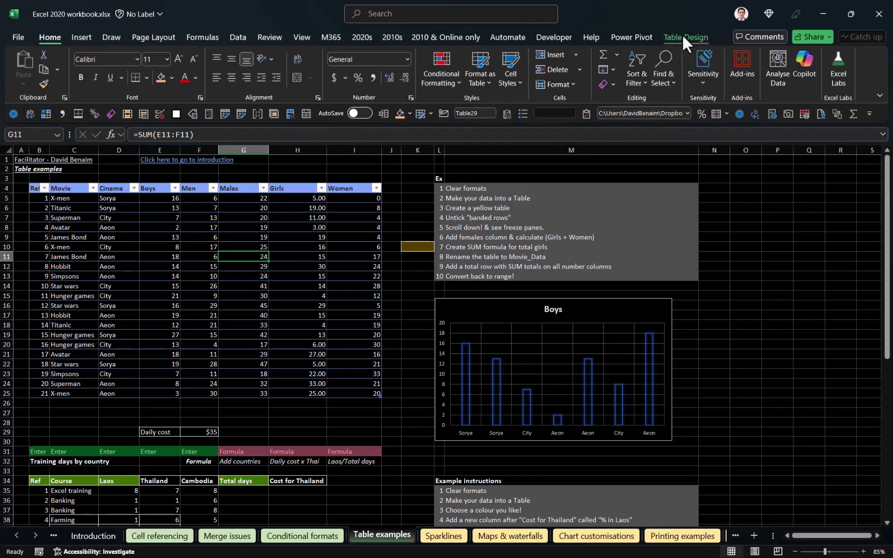
click(78, 37)
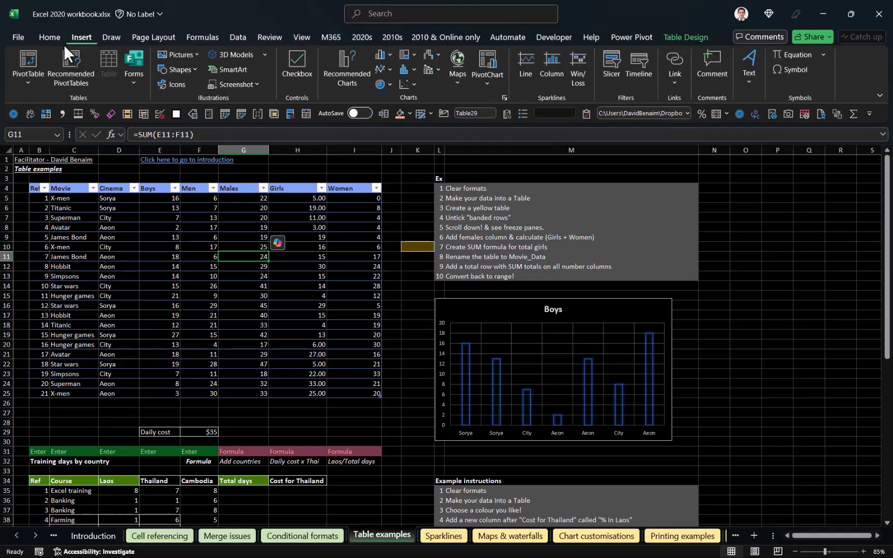
click(616, 73)
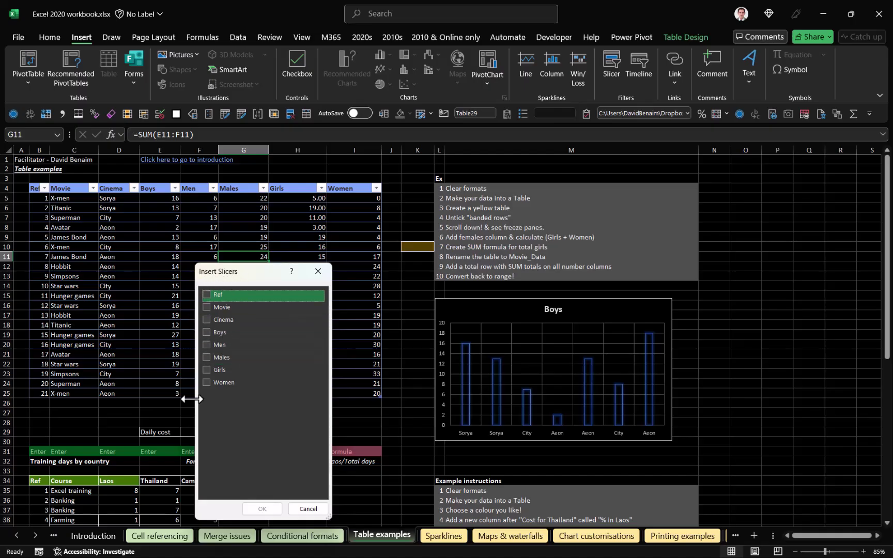
click(209, 309)
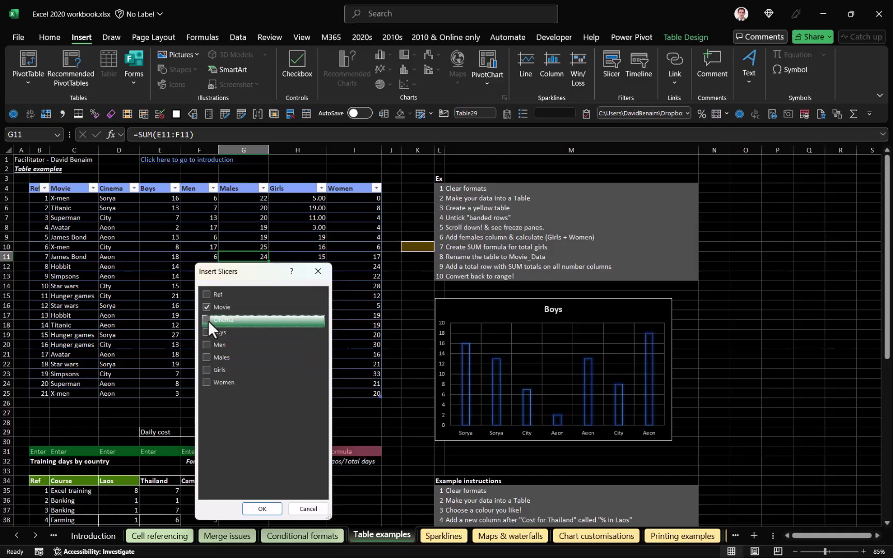
click(208, 320)
click(263, 508)
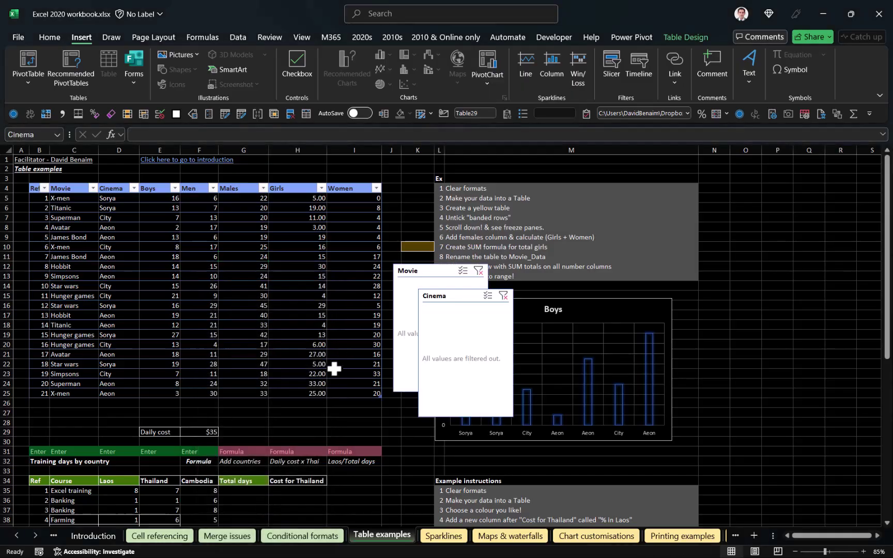
drag(435, 269, 346, 287)
drag(448, 298, 434, 285)
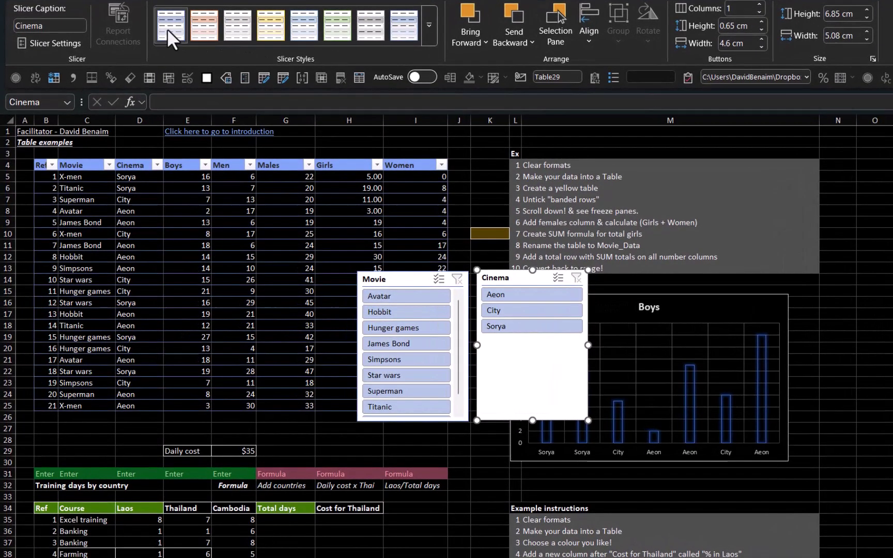
- Duplicate the first slicer style as 'Dark and blue' with grey Whole Slicer fill, applying it to Cinema
right_click(148, 66)
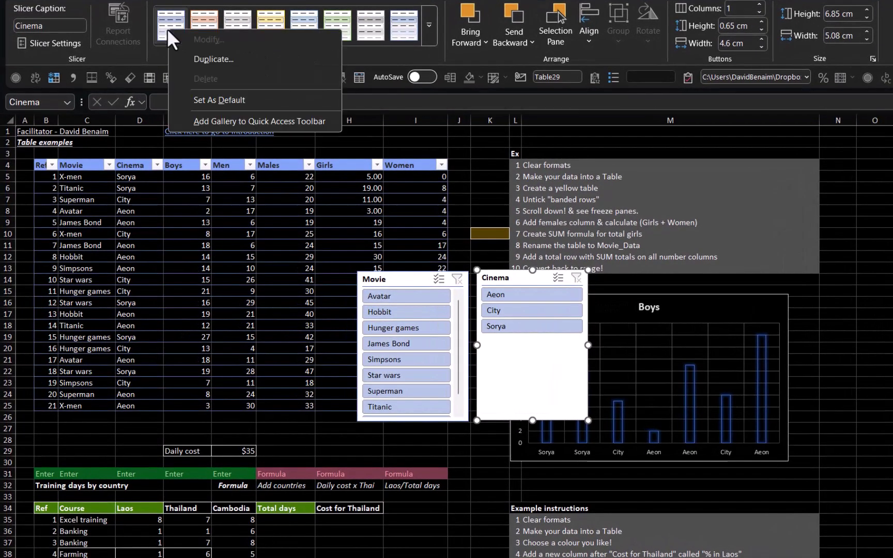
click(235, 60)
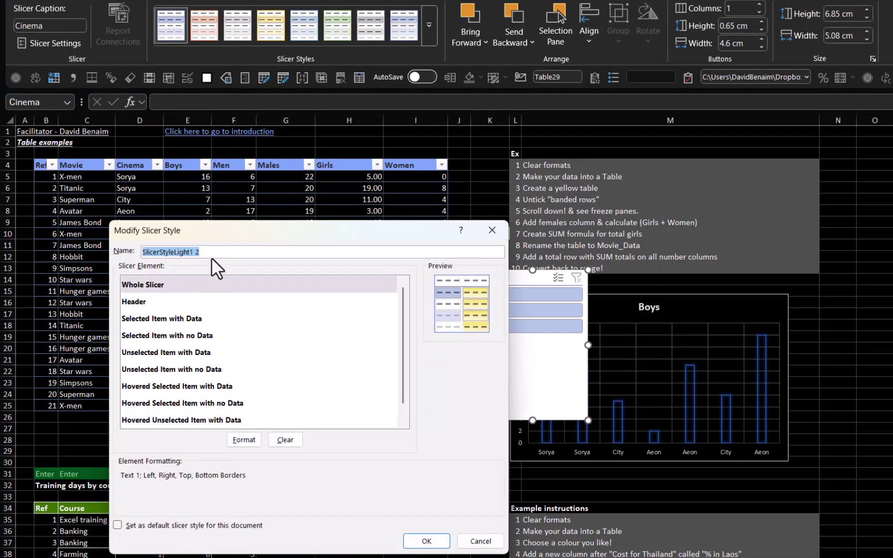
text(Dark and blue)
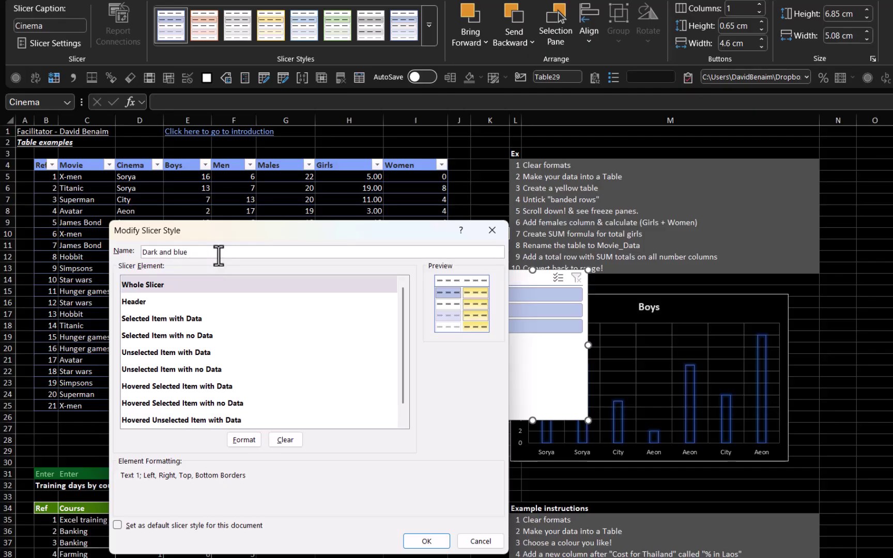
click(197, 283)
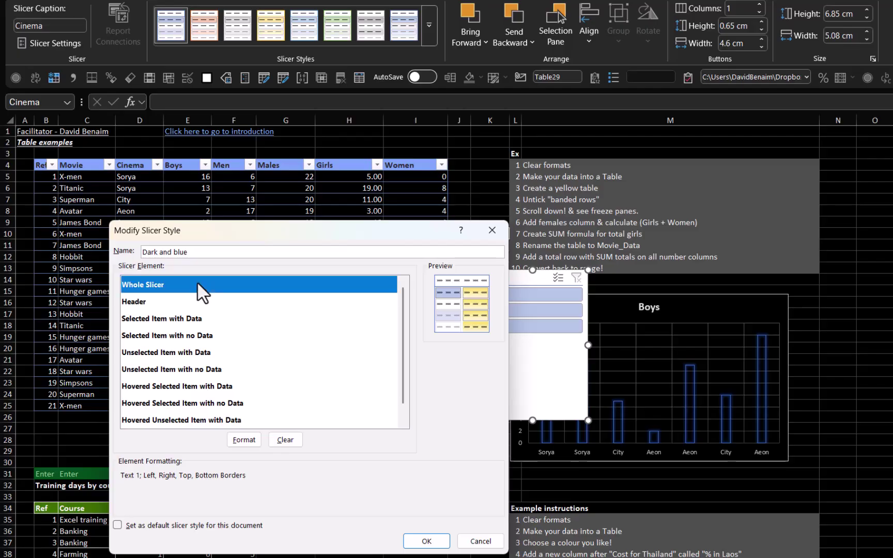
click(243, 440)
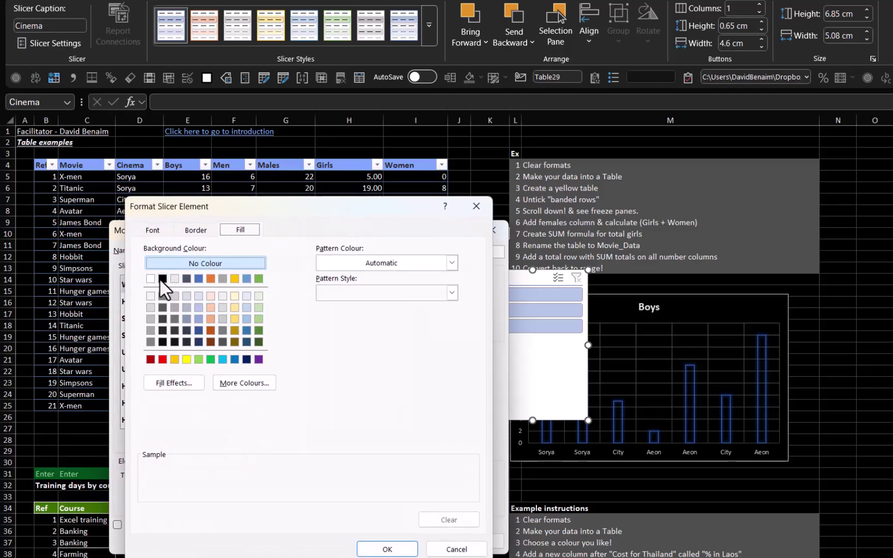
click(162, 295)
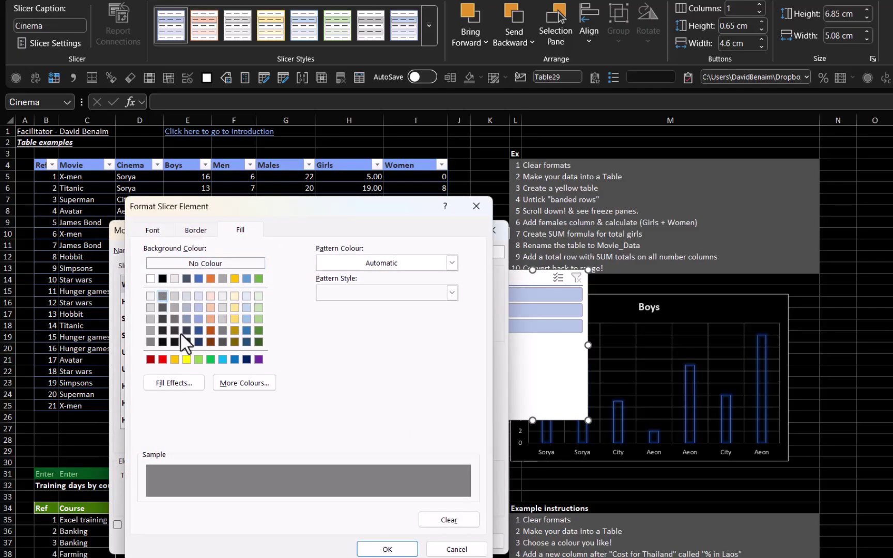
click(403, 549)
click(427, 541)
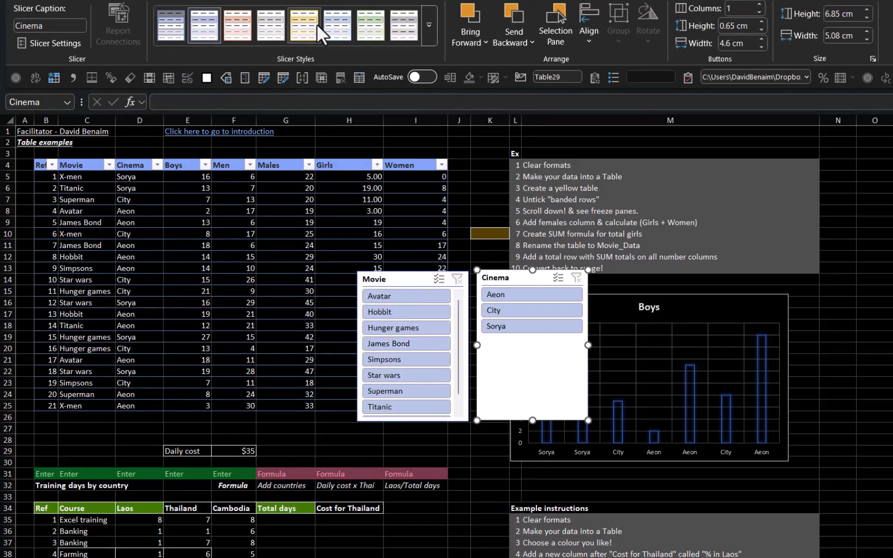
click(171, 31)
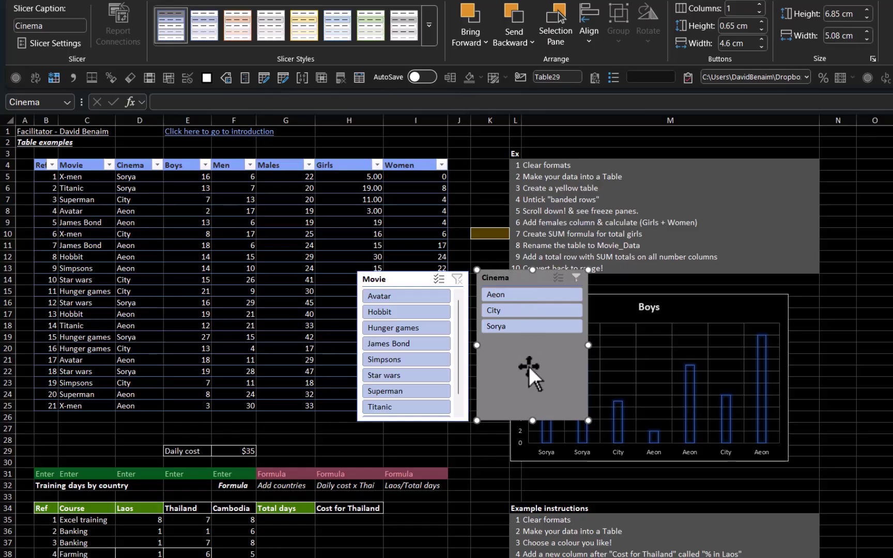
- Make the slicer header text white in the custom slicer style
right_click(168, 27)
key(Escape)
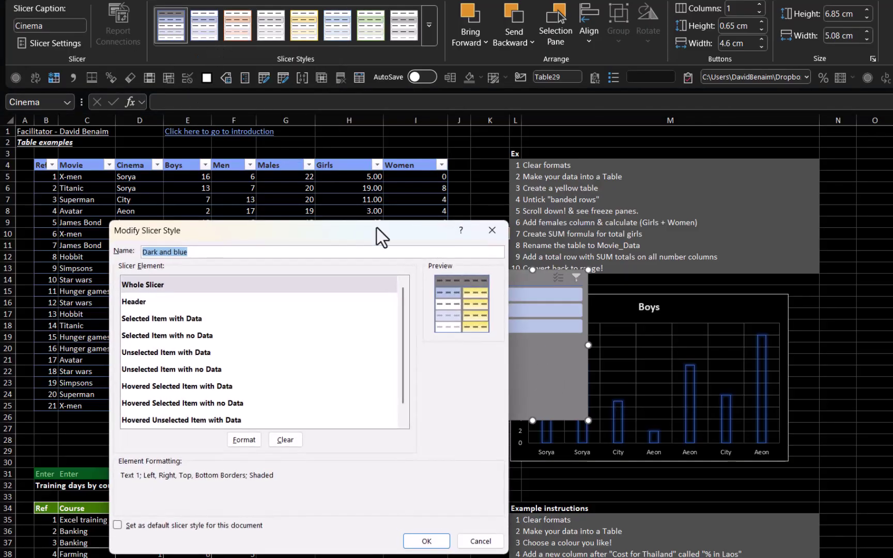
click(239, 305)
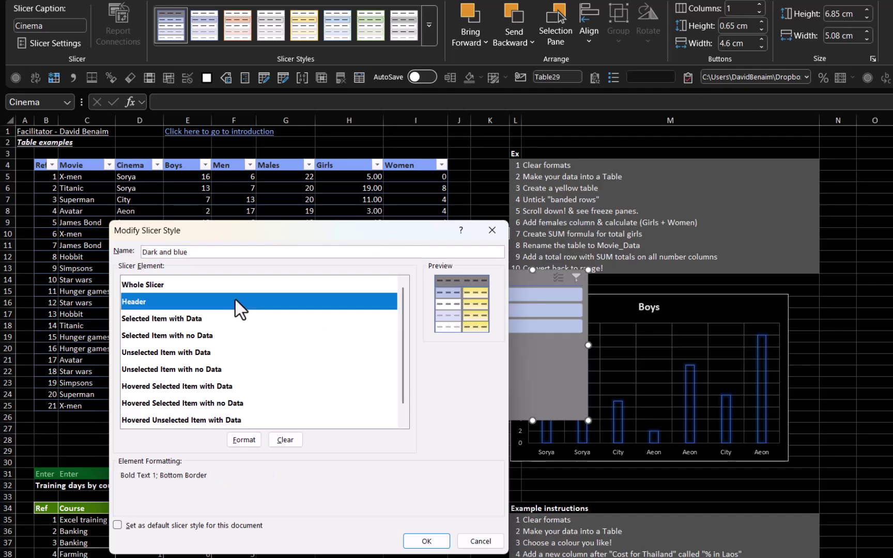
click(249, 441)
drag(287, 212, 739, 192)
click(605, 209)
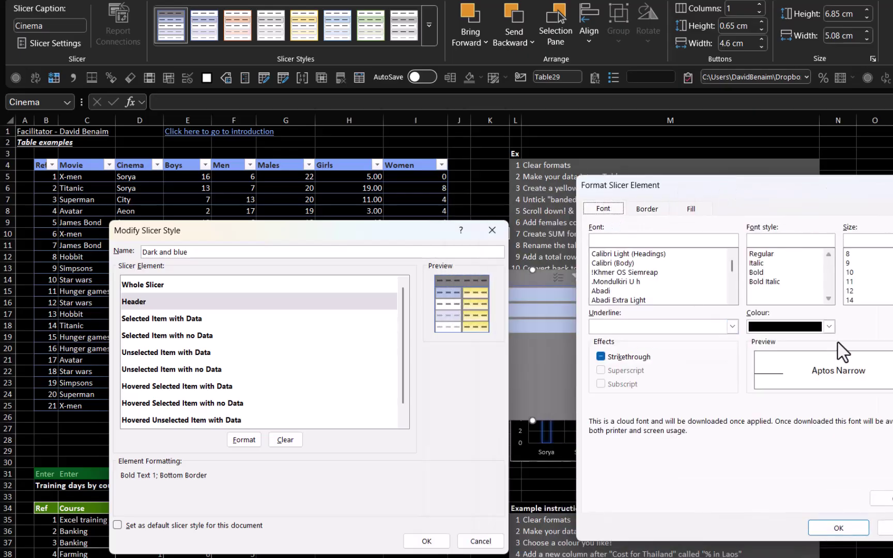
click(829, 327)
click(756, 101)
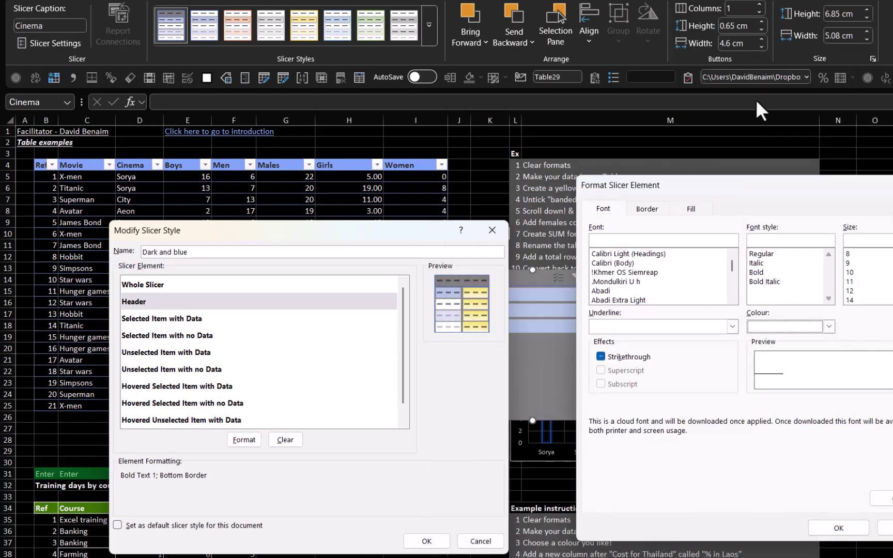
click(839, 529)
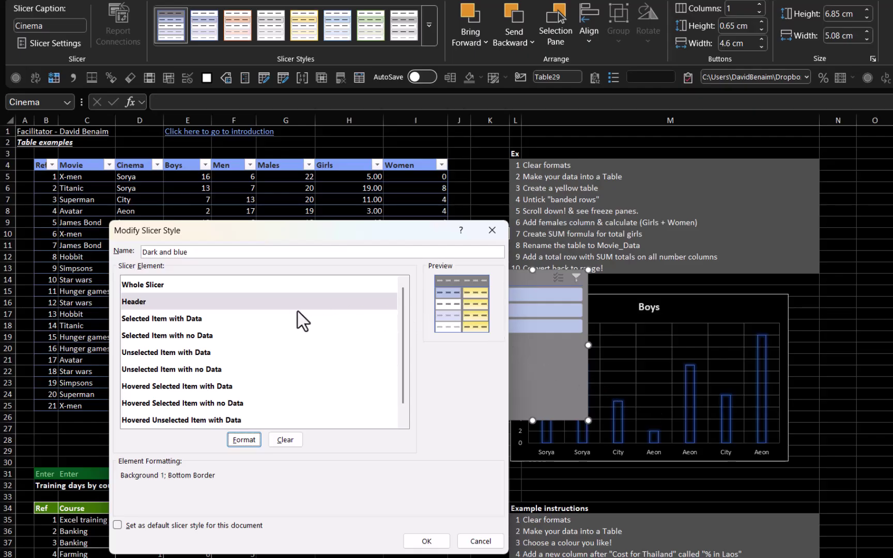
- Give the whole slicer element a black background fill
drag(317, 238, 853, 156)
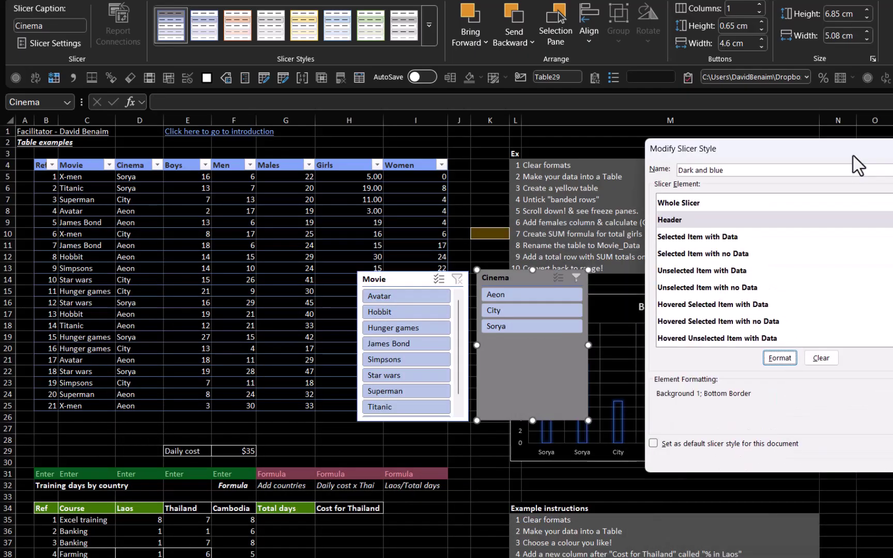
click(726, 206)
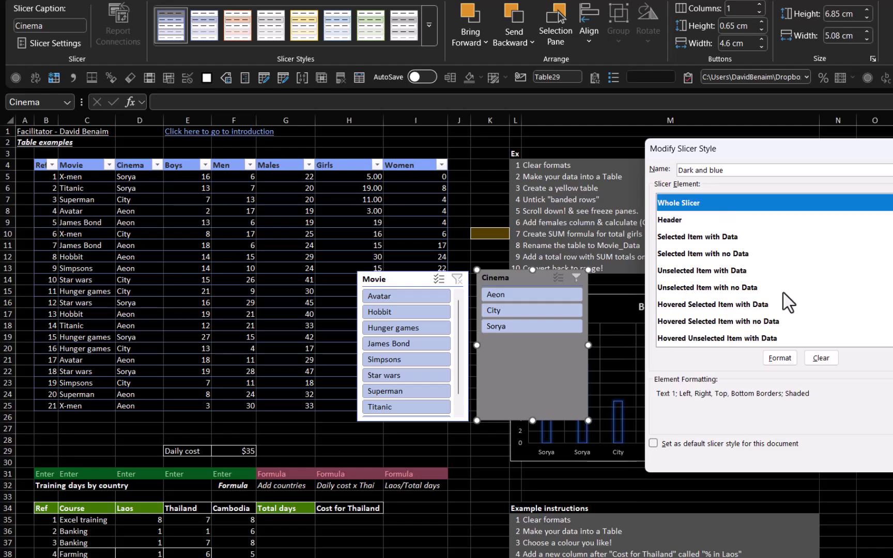
click(780, 358)
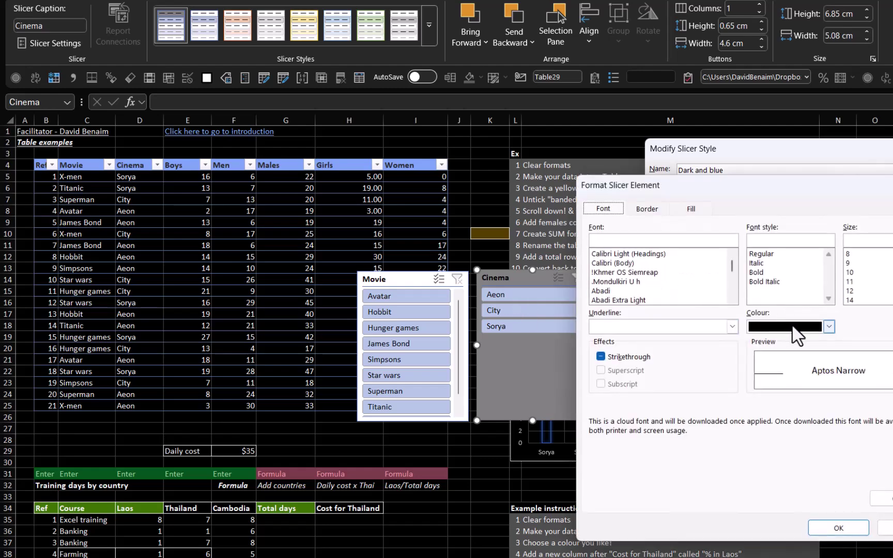
click(690, 210)
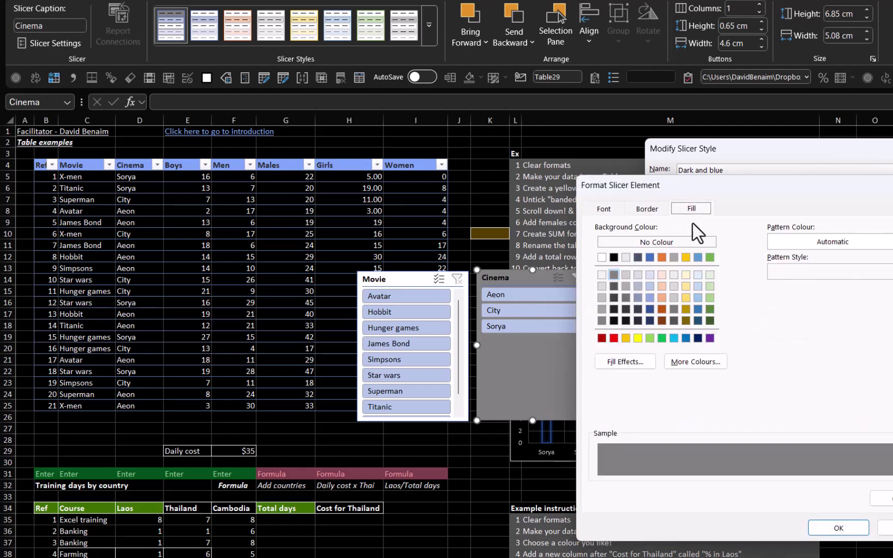
click(602, 257)
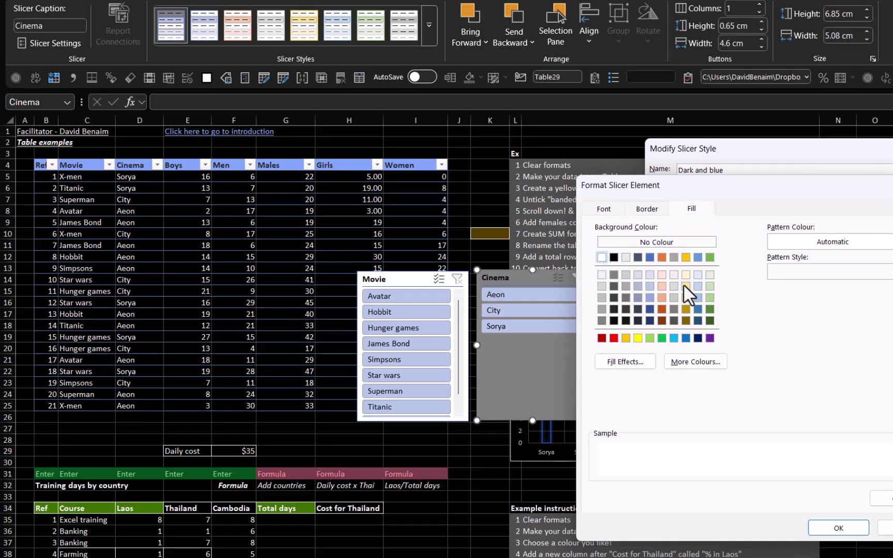
click(613, 258)
click(838, 528)
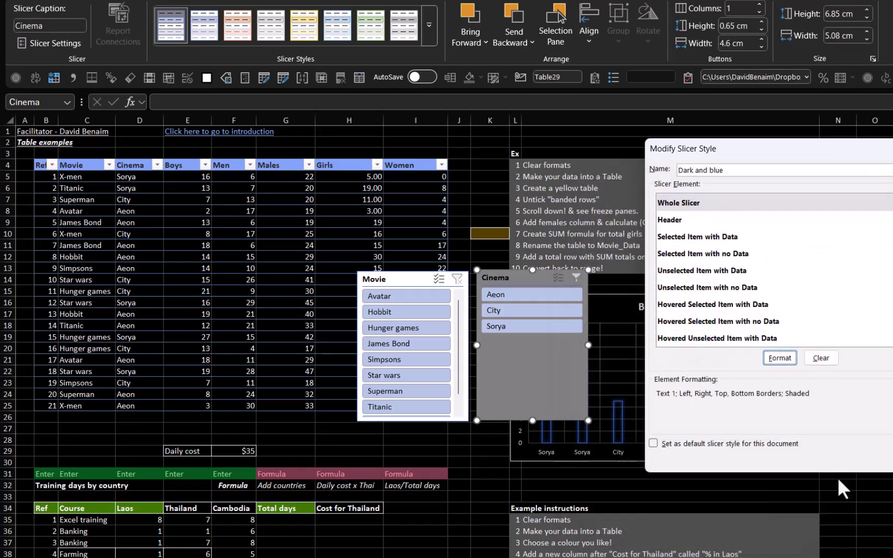
- Apply the dark style and shrink the Cinema slicer to about 4.08 cm by 3.41 cm
key(Return)
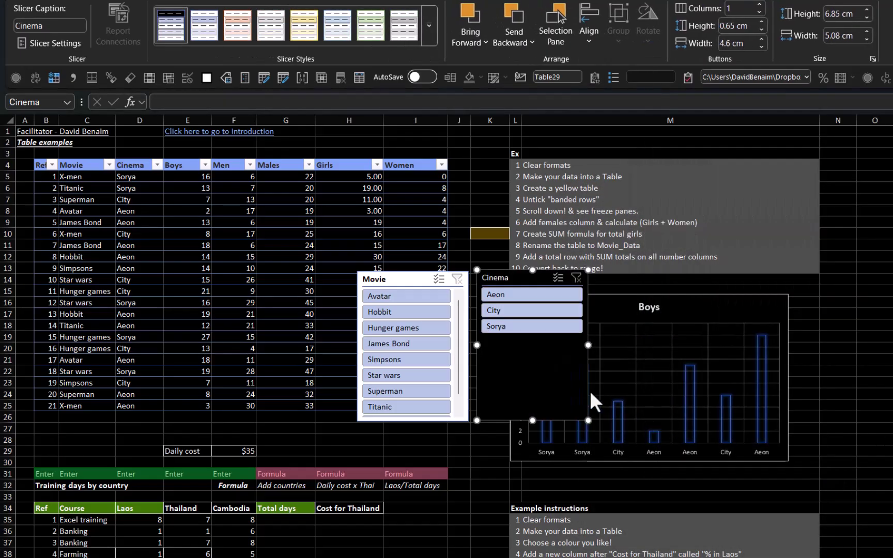
drag(588, 421, 549, 358)
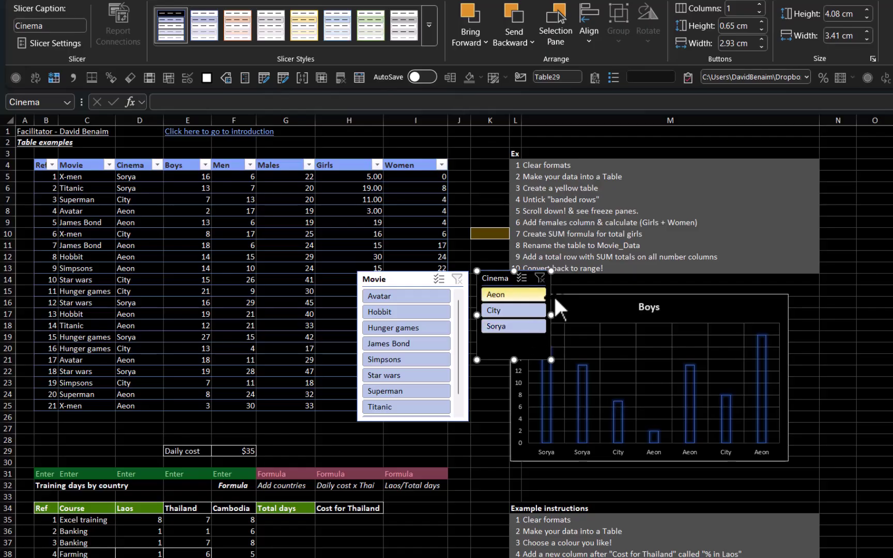
click(222, 232)
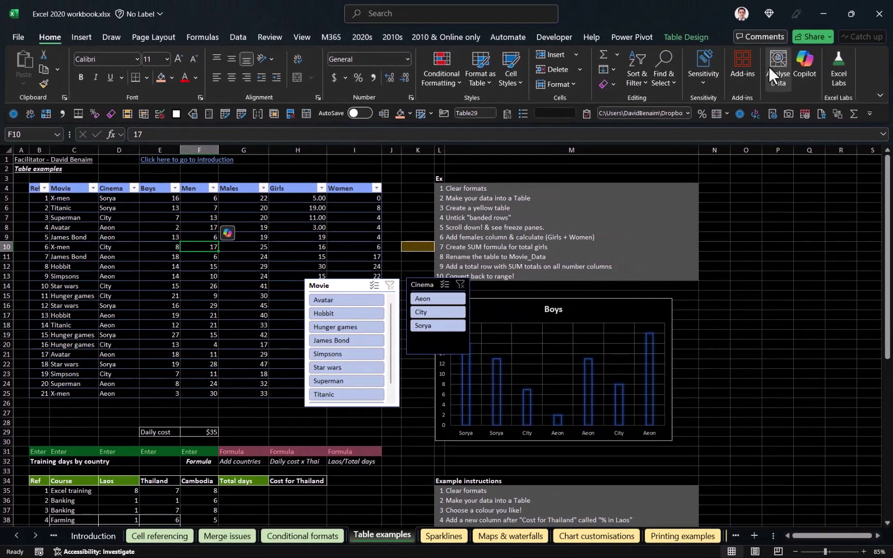
- Open Analyse Data and browse all 22 insights for the movie table
click(775, 70)
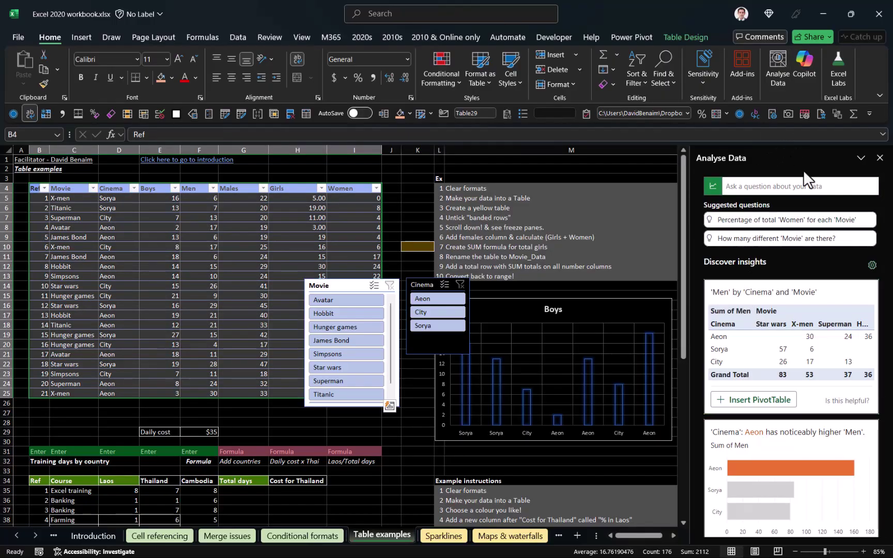
scroll(785, 395, down, 2)
scroll(783, 395, down, 2)
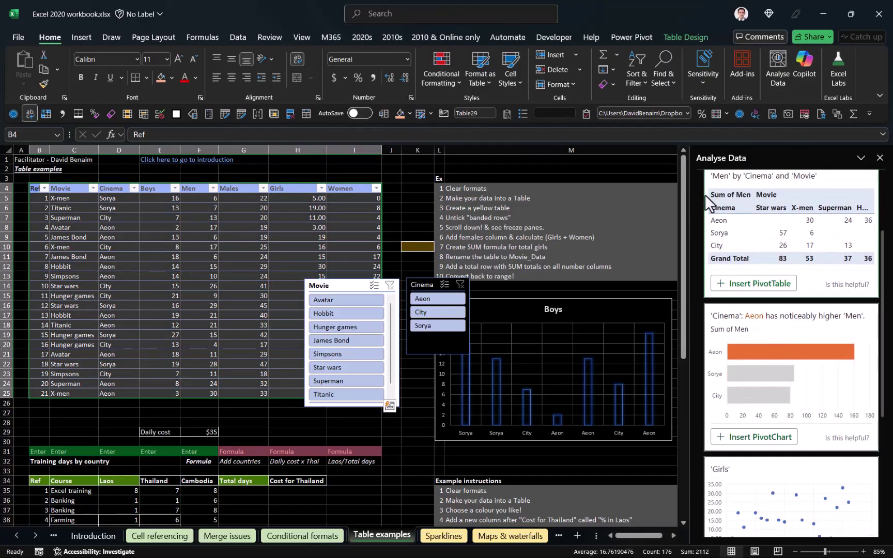
scroll(774, 388, down, 8)
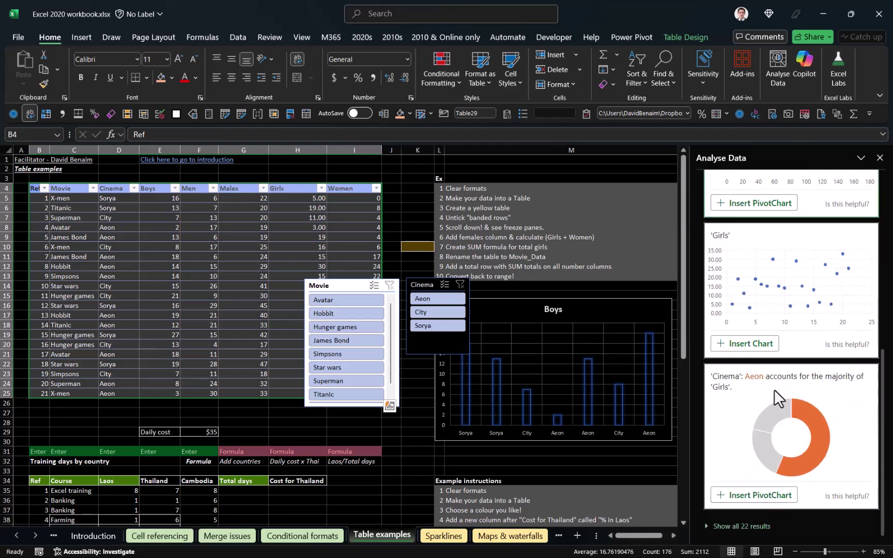
click(742, 526)
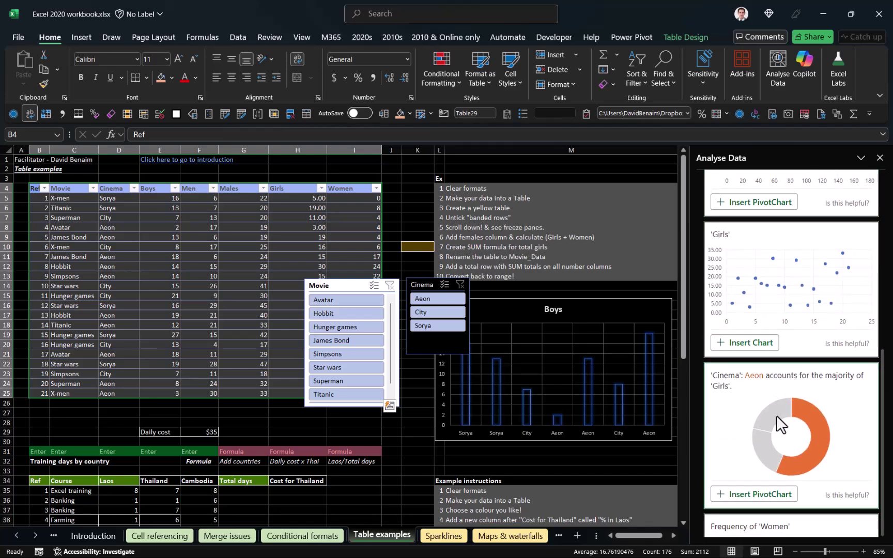
scroll(777, 415, down, 8)
scroll(776, 415, down, 6)
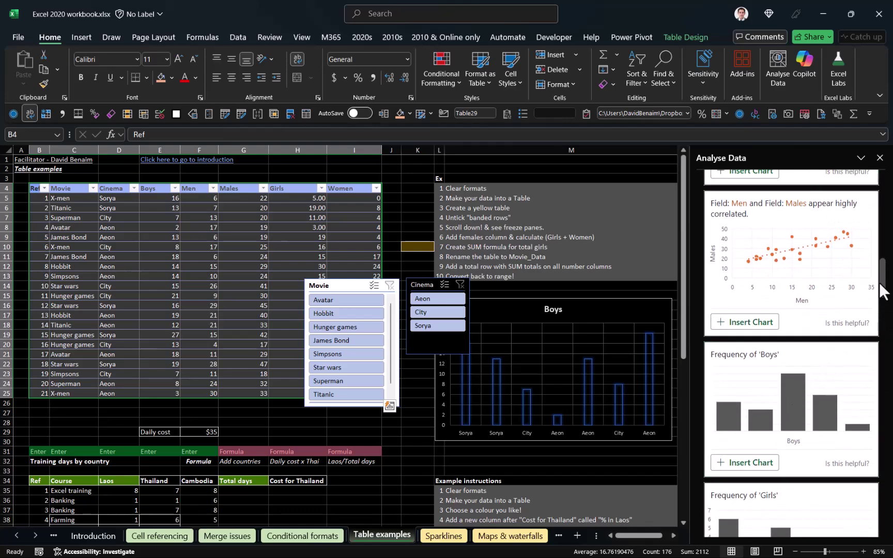
drag(883, 285, 888, 180)
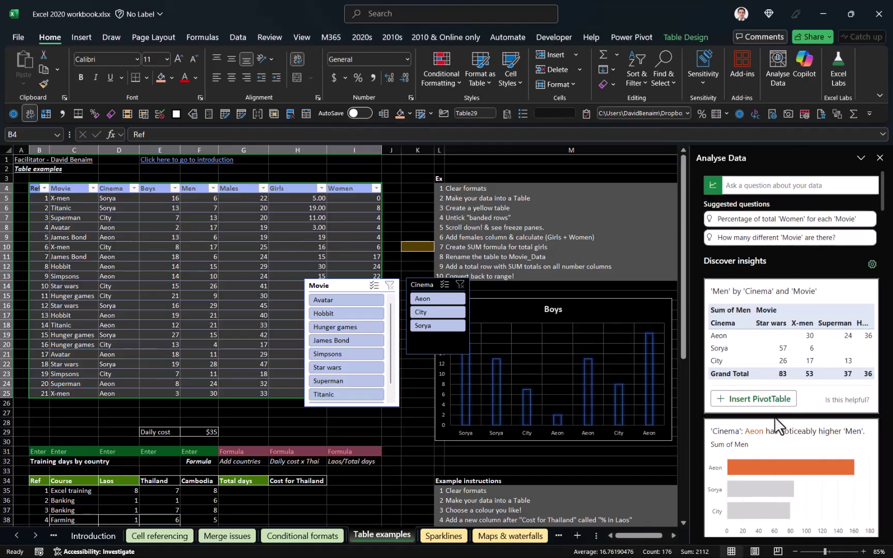
scroll(775, 422, down, 3)
key(ctrl+Home)
- Insert the Sum of Men by Cinema PivotChart, then return to Table examples
click(757, 437)
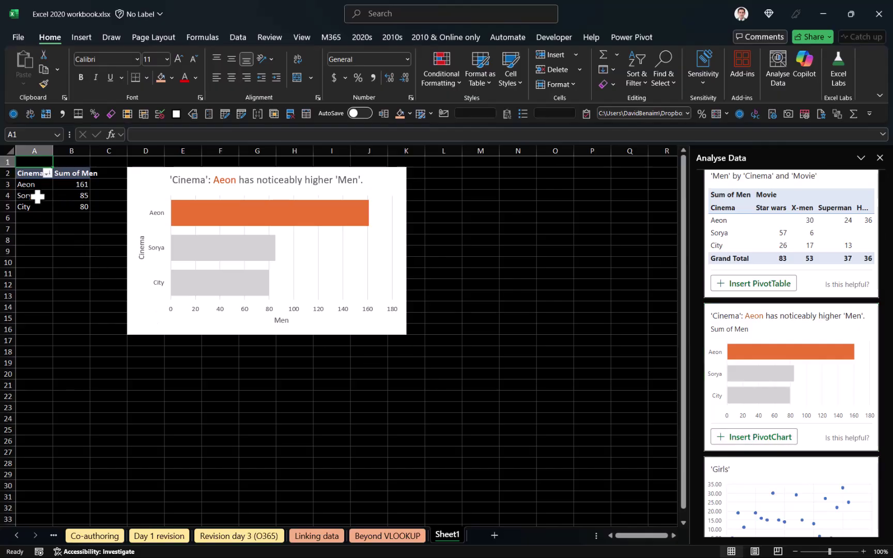
click(140, 180)
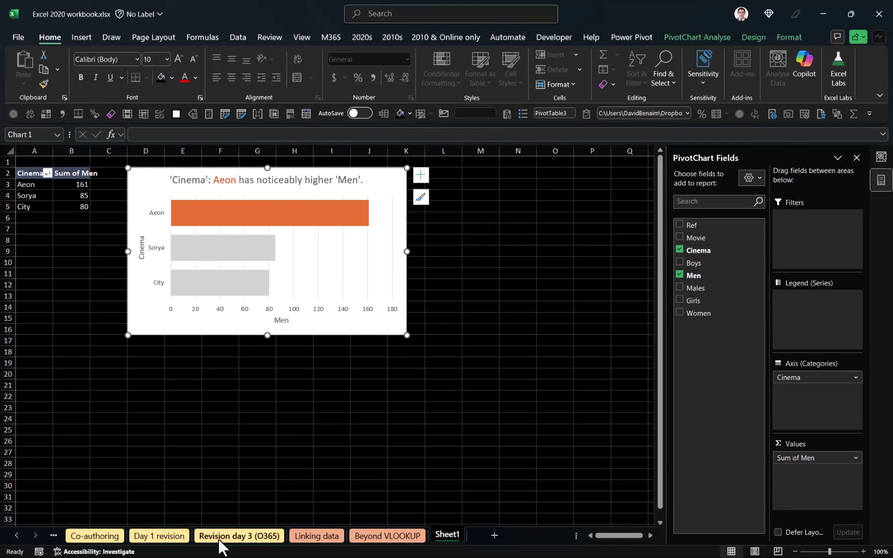
click(326, 537)
click(160, 227)
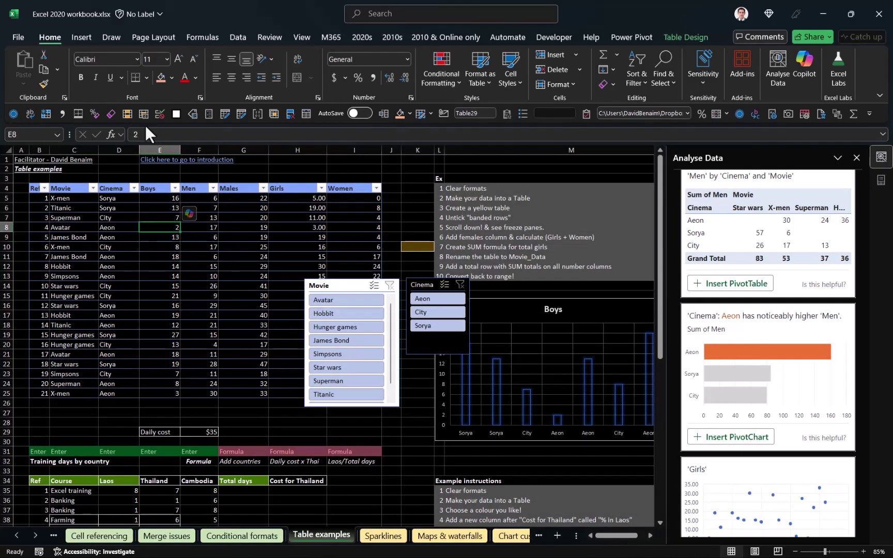
- Create a new-sheet pivot table from the movie table showing Sum of Males per Movie
key(ctrl+a)
click(90, 37)
click(34, 57)
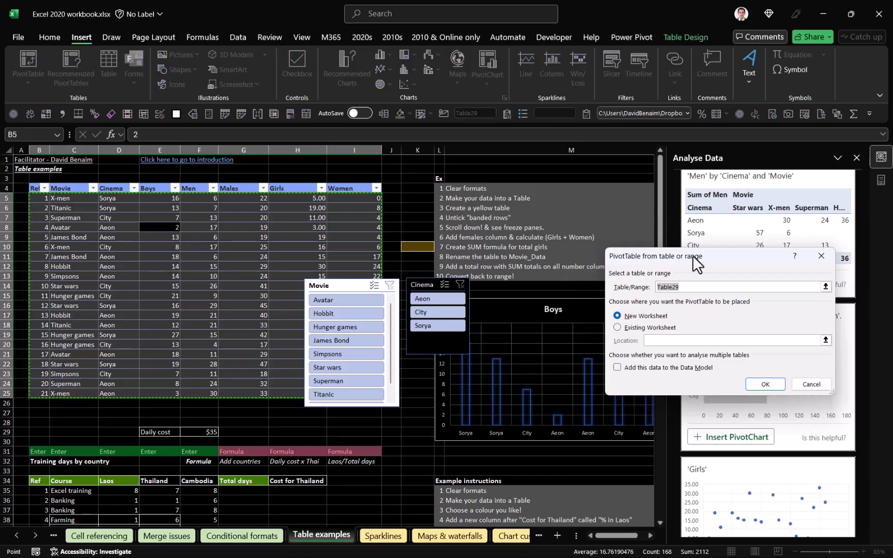
drag(695, 256, 525, 210)
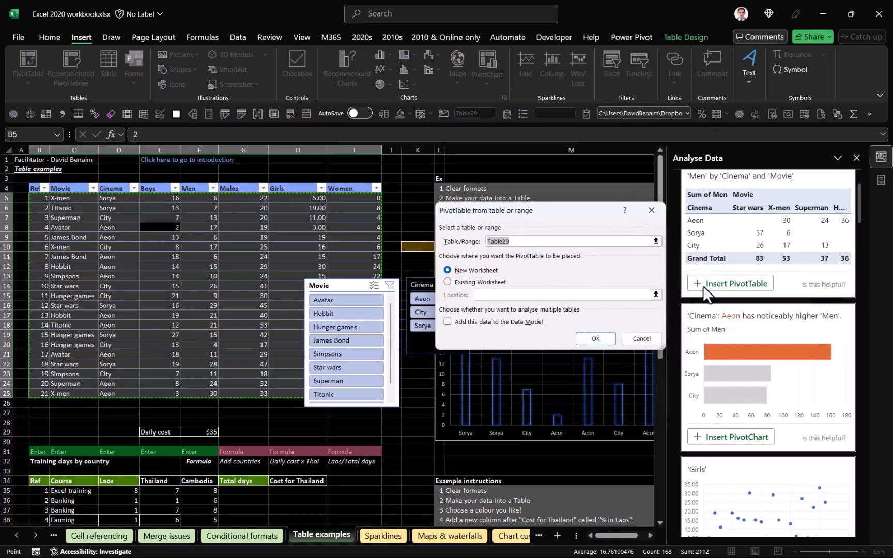
click(595, 338)
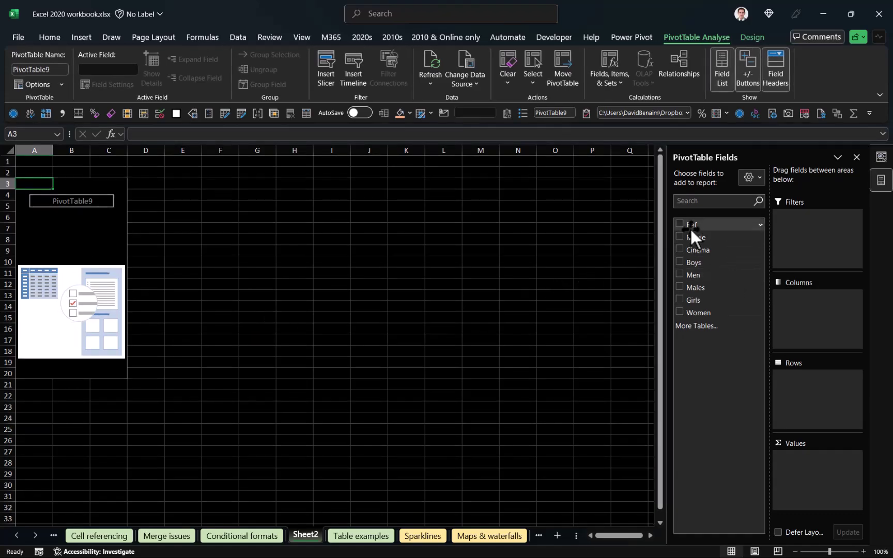
click(680, 237)
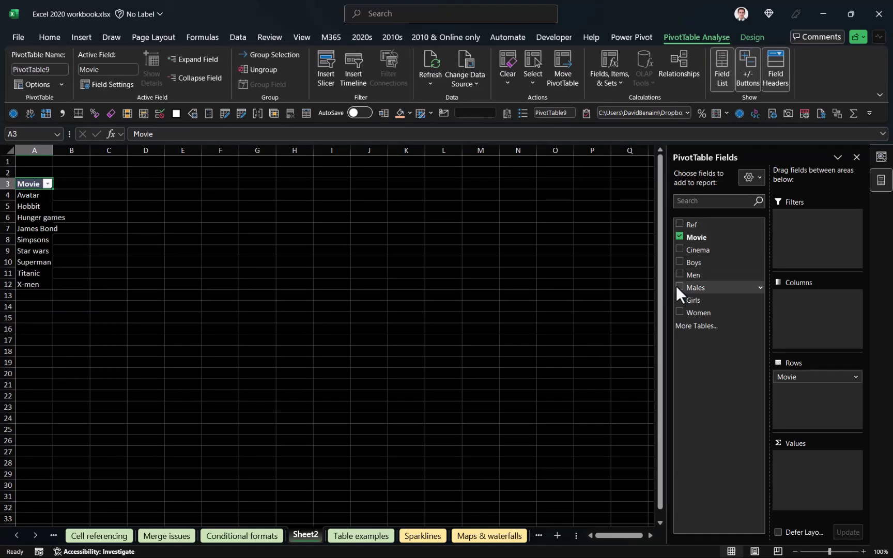
click(679, 287)
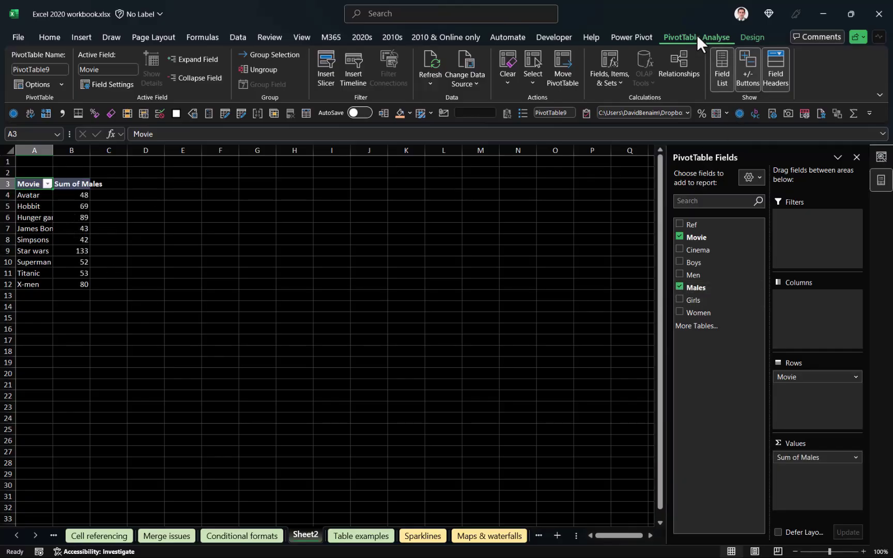
click(751, 38)
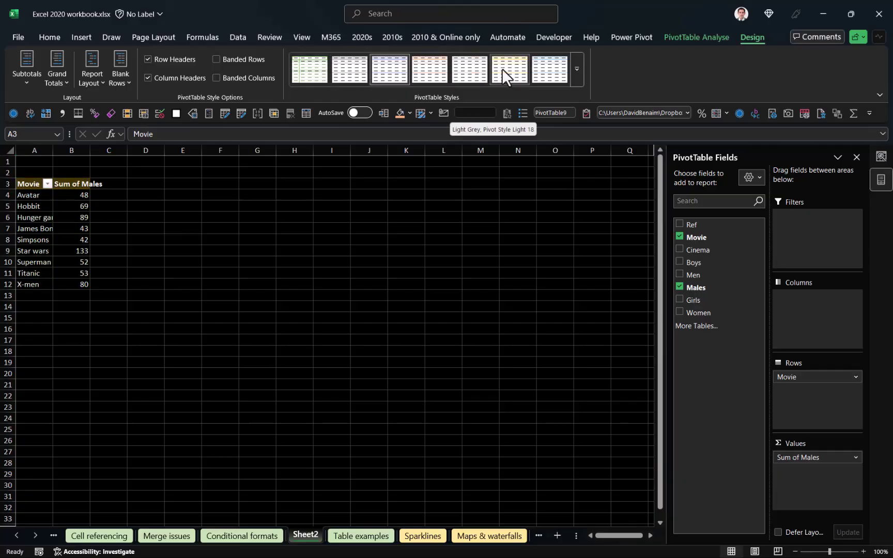
- Apply the orange Medium pivot style and widen column B to fit Sum of Males
click(576, 69)
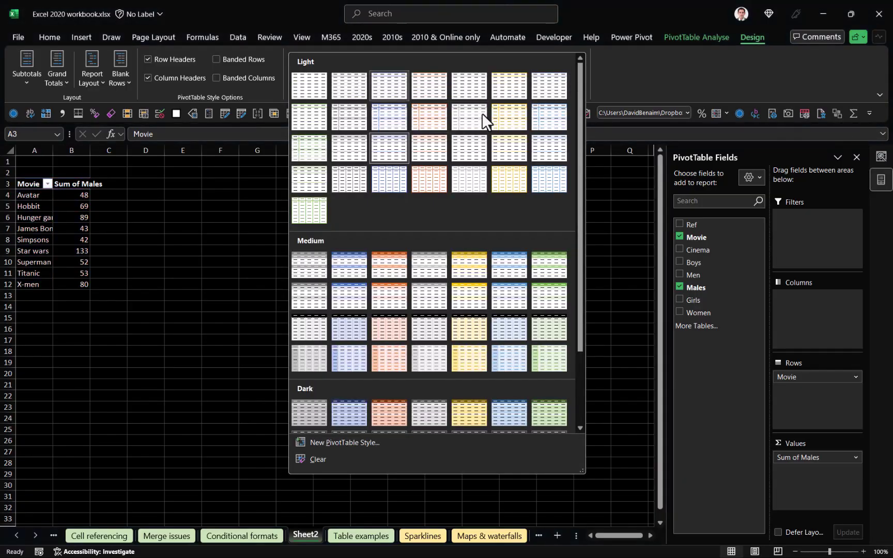
click(395, 260)
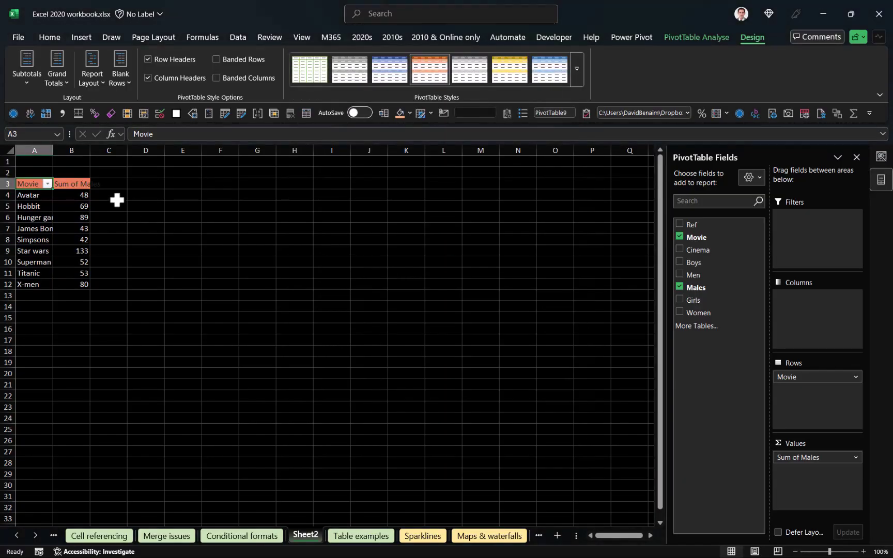
drag(90, 150, 103, 149)
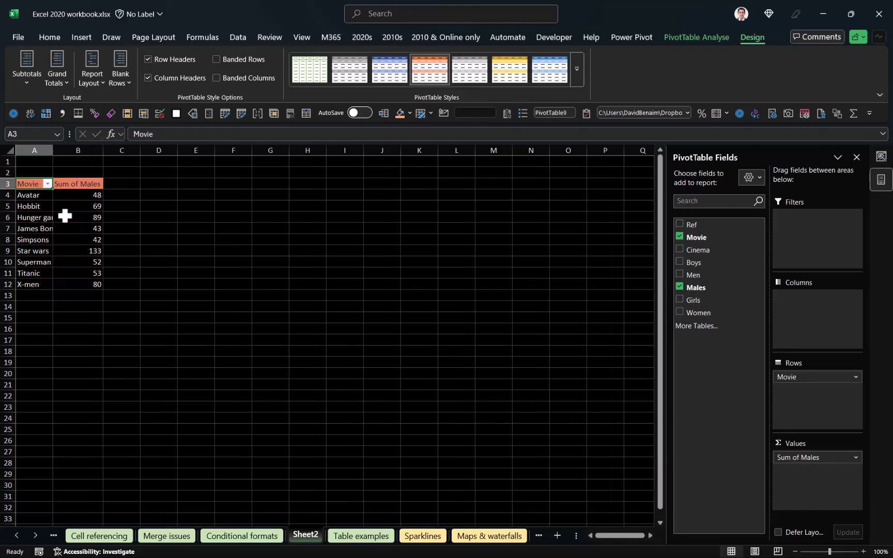
click(87, 222)
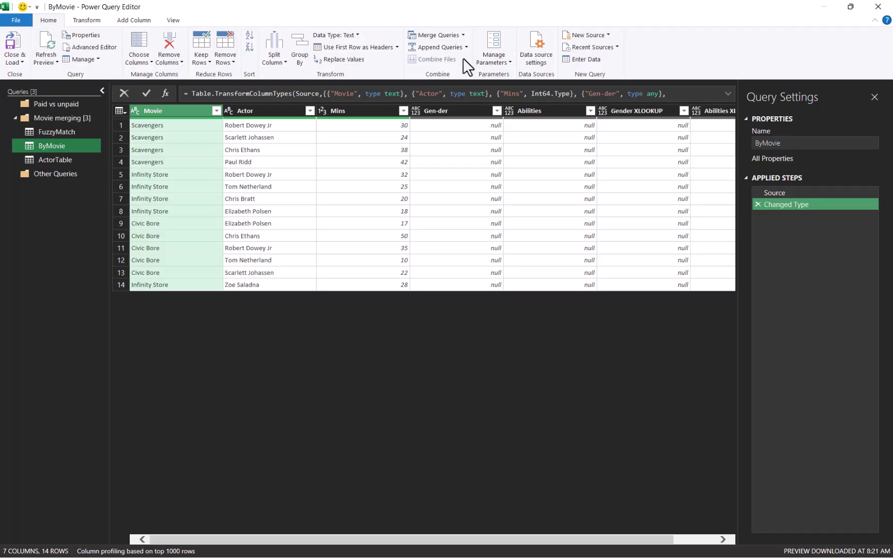
- Preview the ActorTable, ByMovie and FuzzyMatch queries in Power Query Editor
click(70, 160)
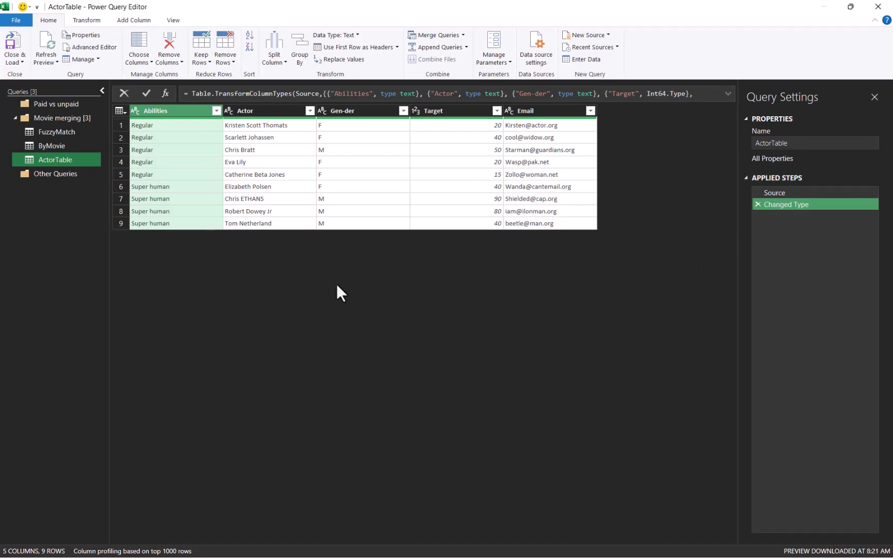
click(73, 144)
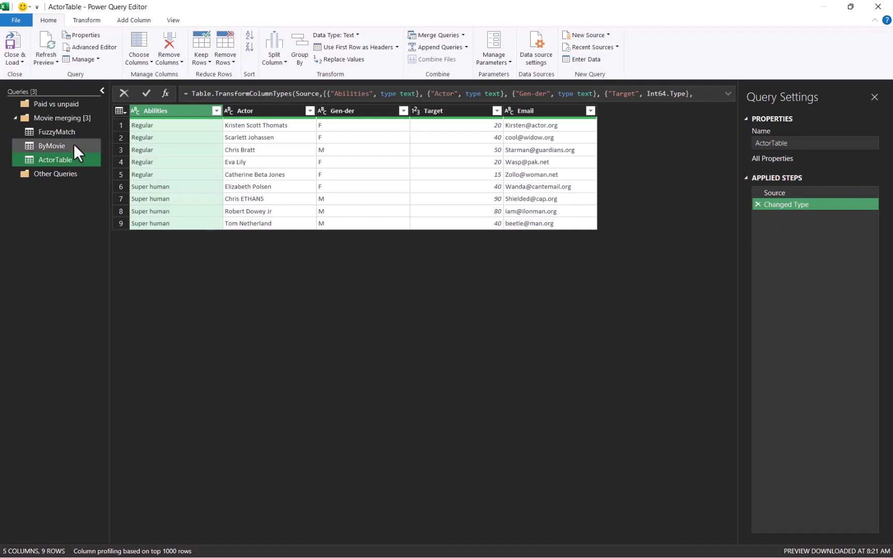
click(73, 134)
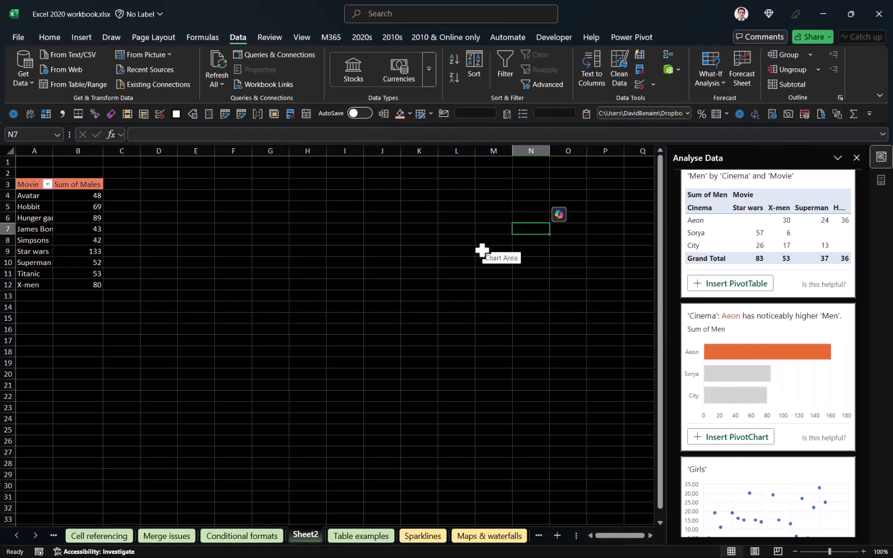
click(639, 84)
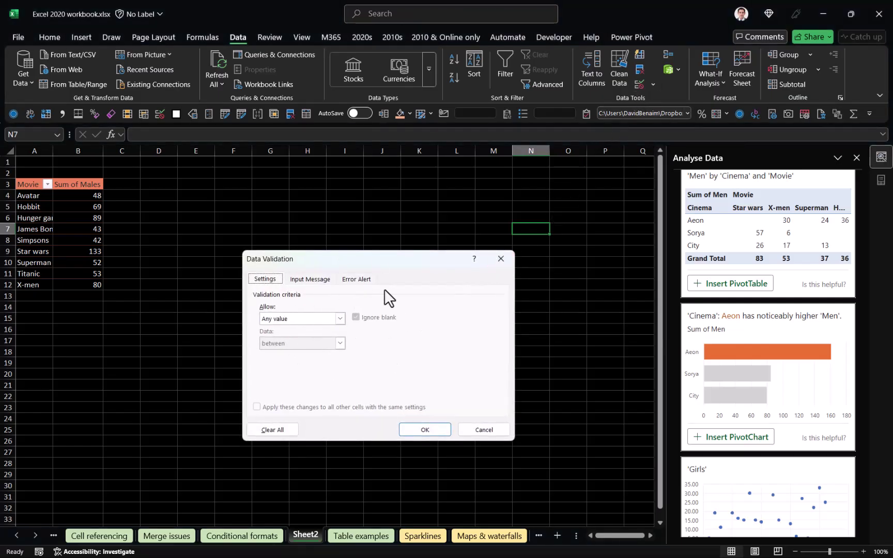
click(497, 258)
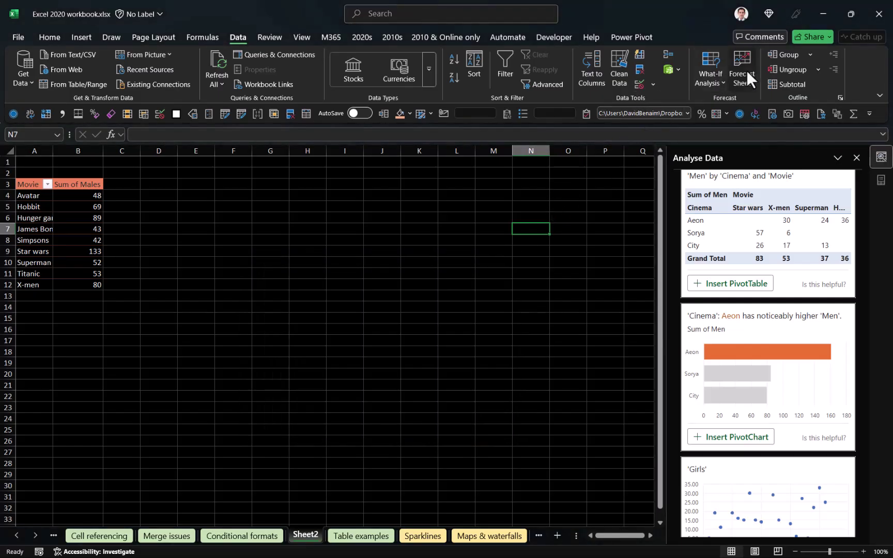
click(746, 69)
click(563, 208)
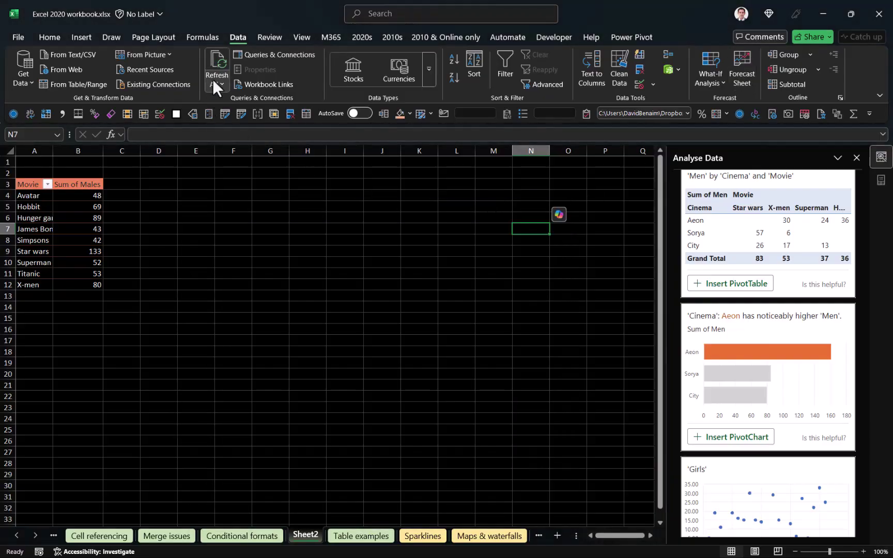
click(787, 82)
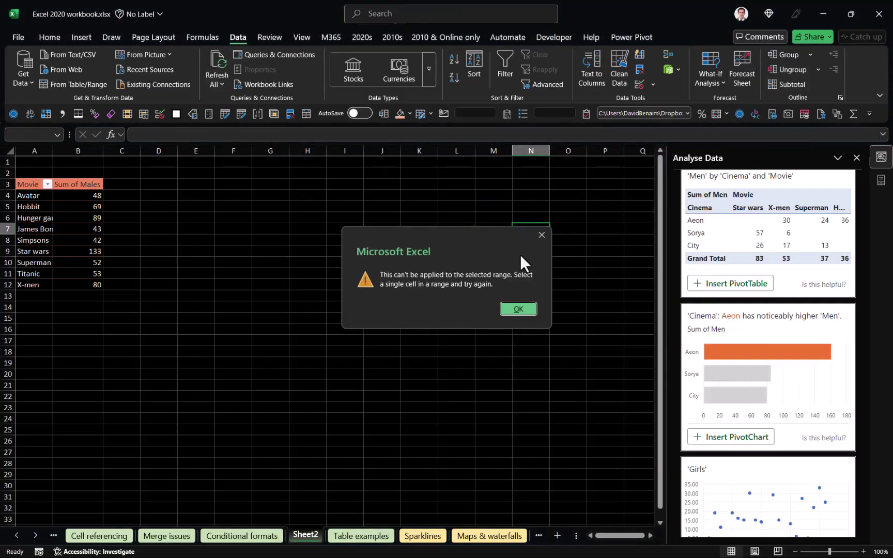
click(518, 307)
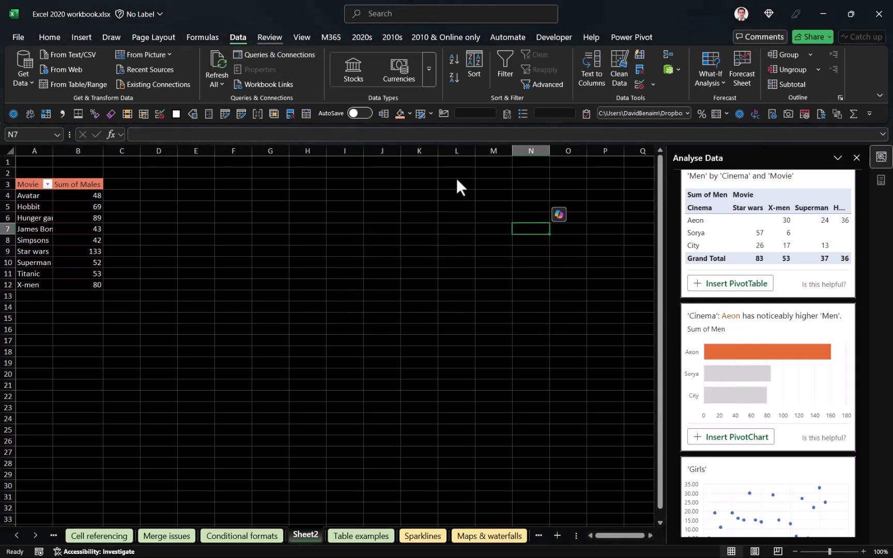
key(alt+r)
key(l)
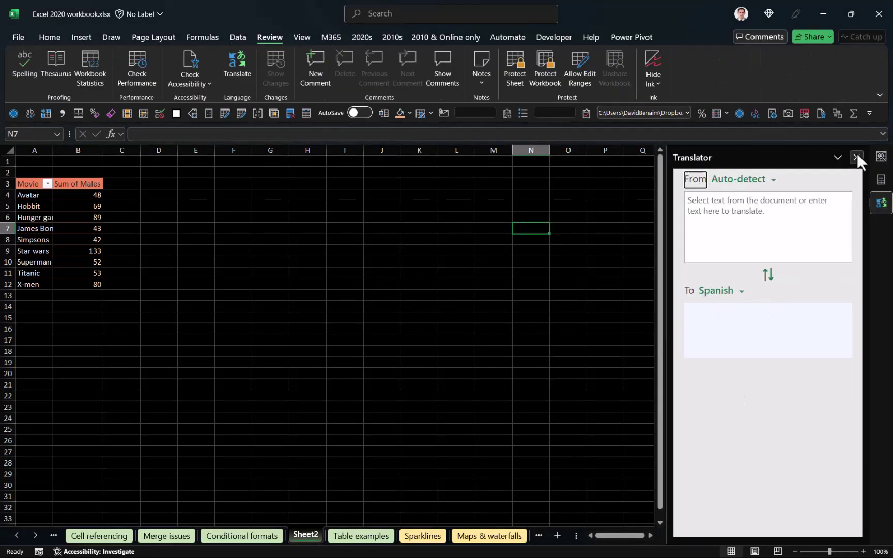
click(856, 157)
click(136, 72)
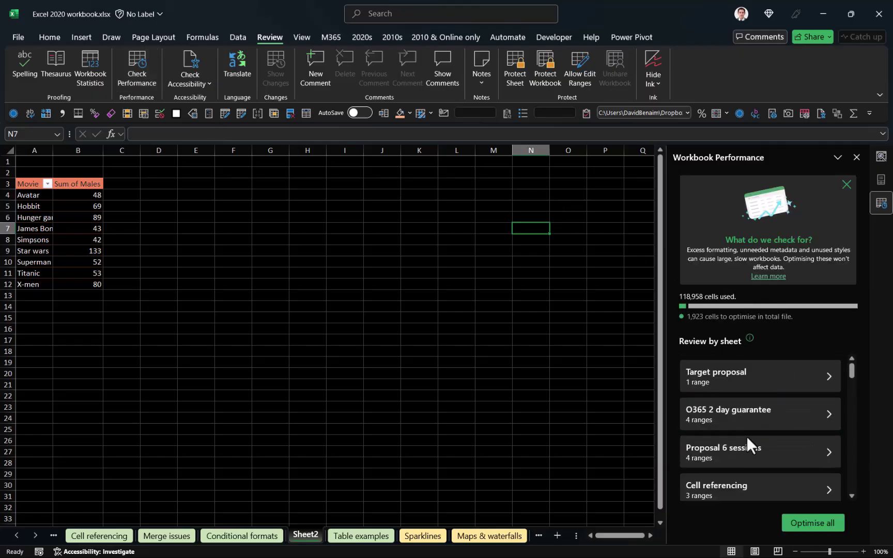
click(761, 449)
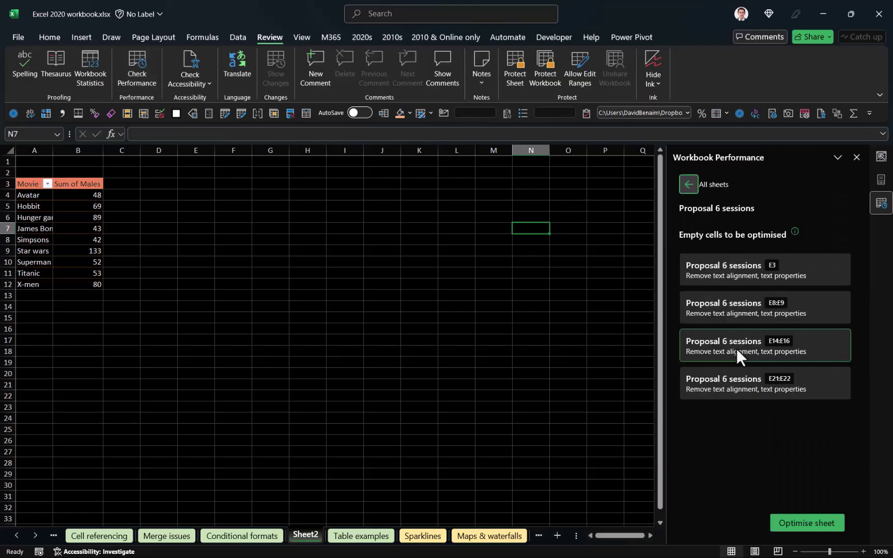
click(696, 187)
click(856, 157)
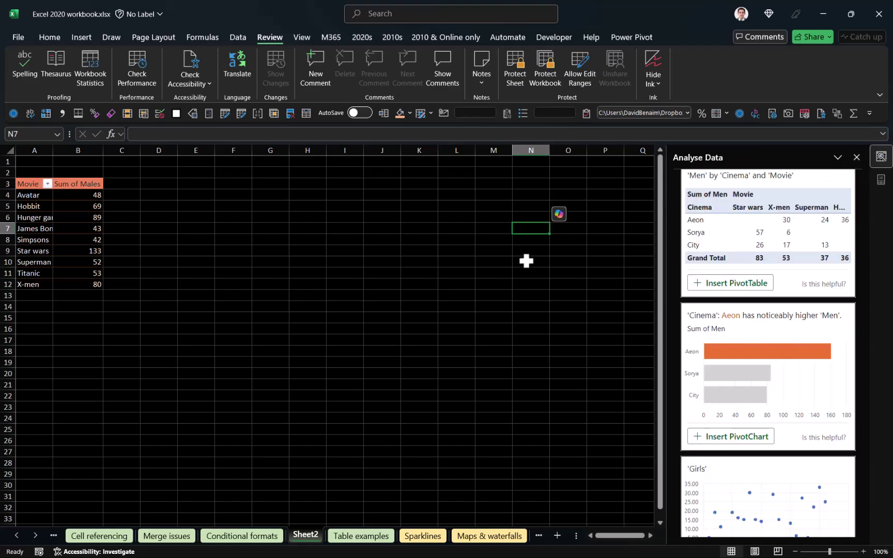
click(388, 294)
- Switch Sheet2 to Page Break Preview with the pivot table selected
click(856, 157)
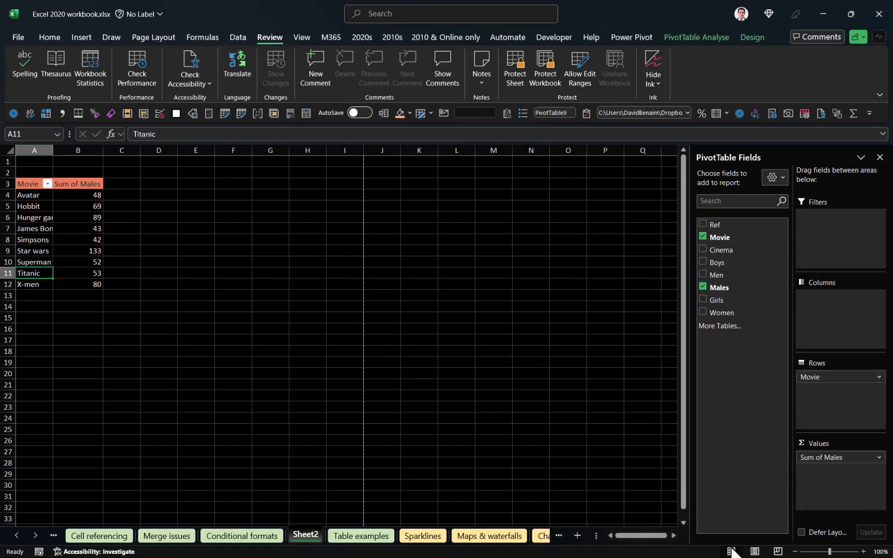
click(755, 552)
click(778, 552)
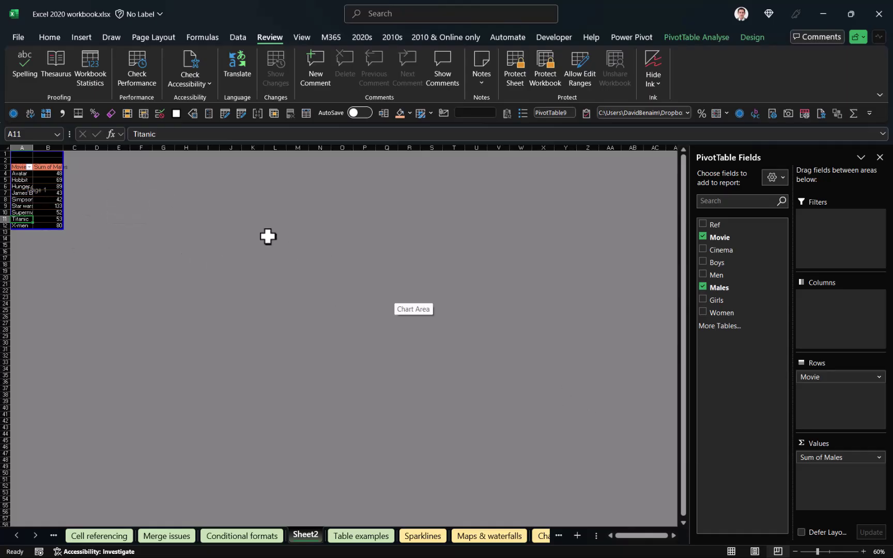
- Enter dd in J10 and sdf in H20 to extend the print area
click(233, 212)
text(dd)
key(Return)
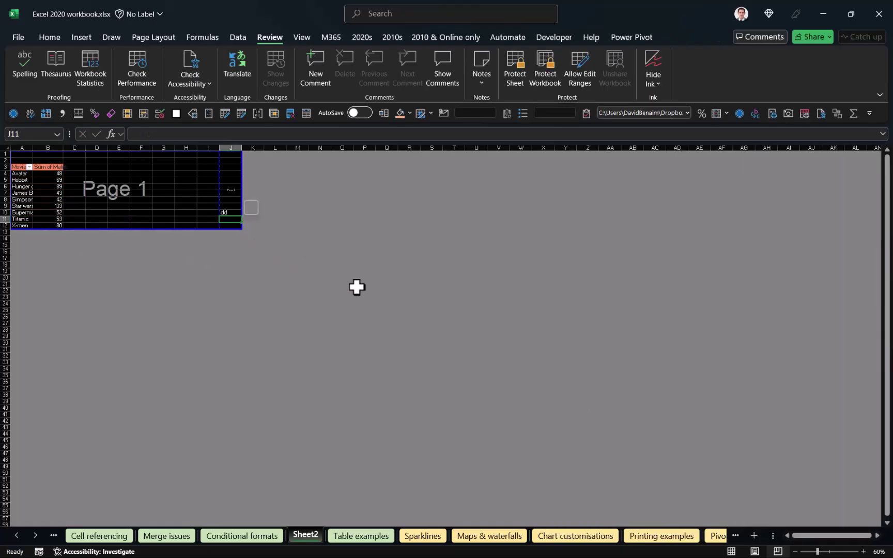
key(Down)
key(Down)
key(Down)
key(Left)
key(Left)
key(Down)
key(Down)
key(Down)
key(Down)
key(Down)
key(Down)
text(sdf)
key(Return)
key(Down)
key(Down)
key(Down)
key(Down)
key(Down)
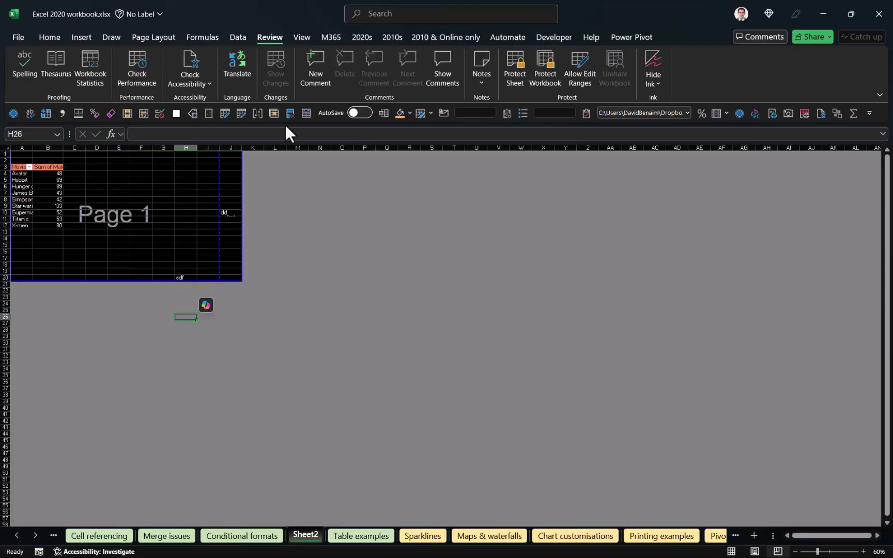
click(296, 38)
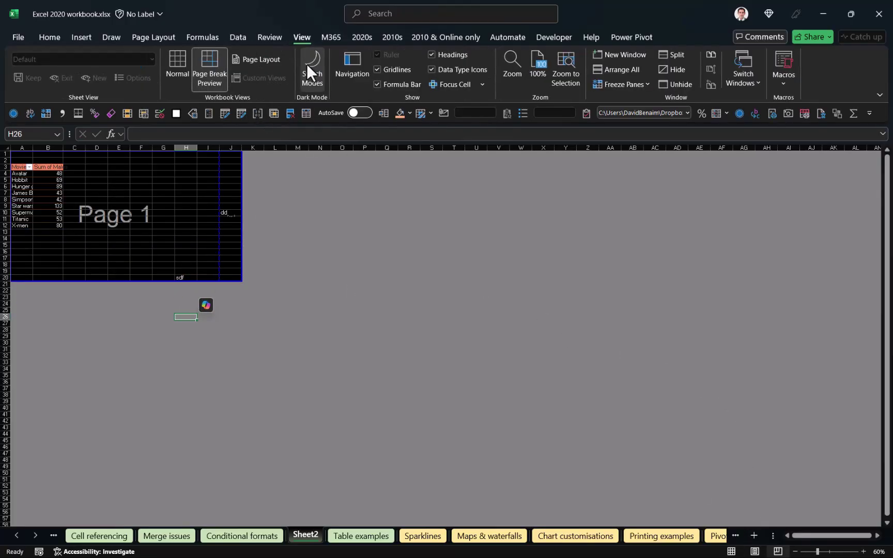
click(308, 65)
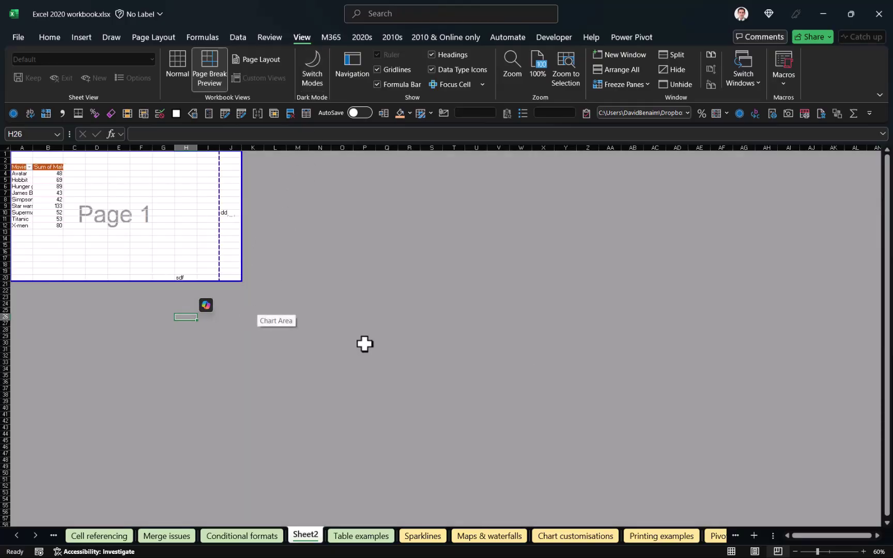
click(319, 69)
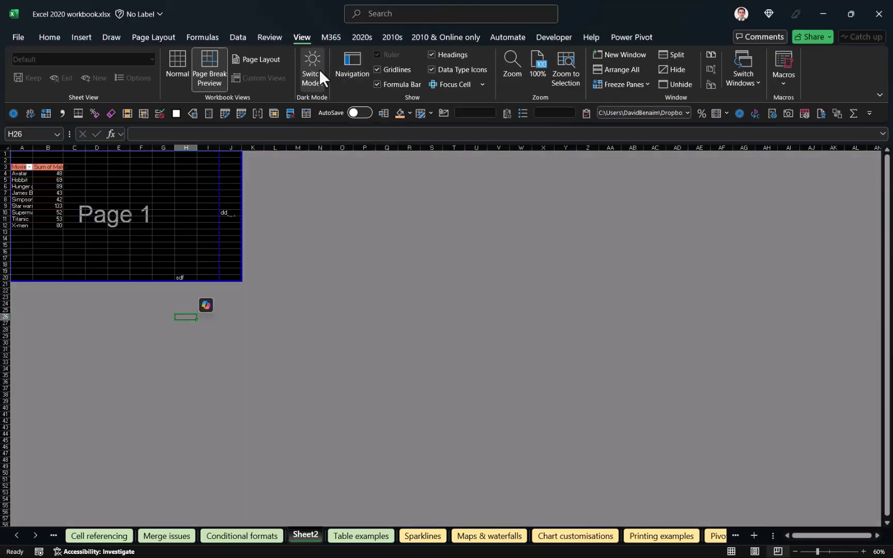
click(351, 78)
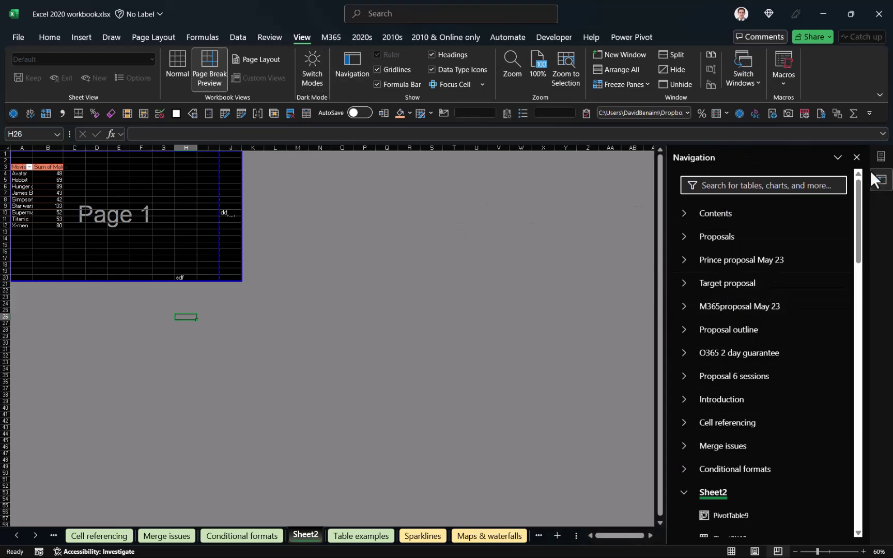
click(855, 158)
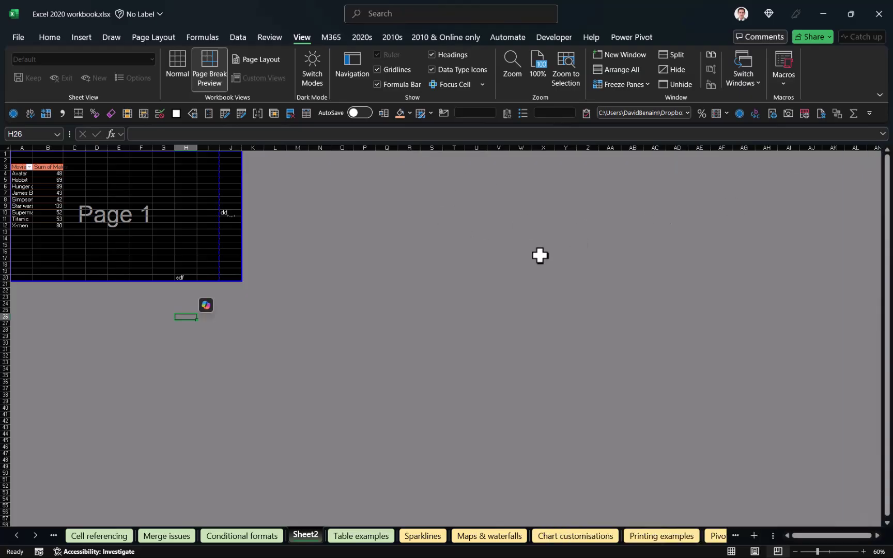
- Show the Quick Access Toolbar above the ribbon in the title bar
click(168, 239)
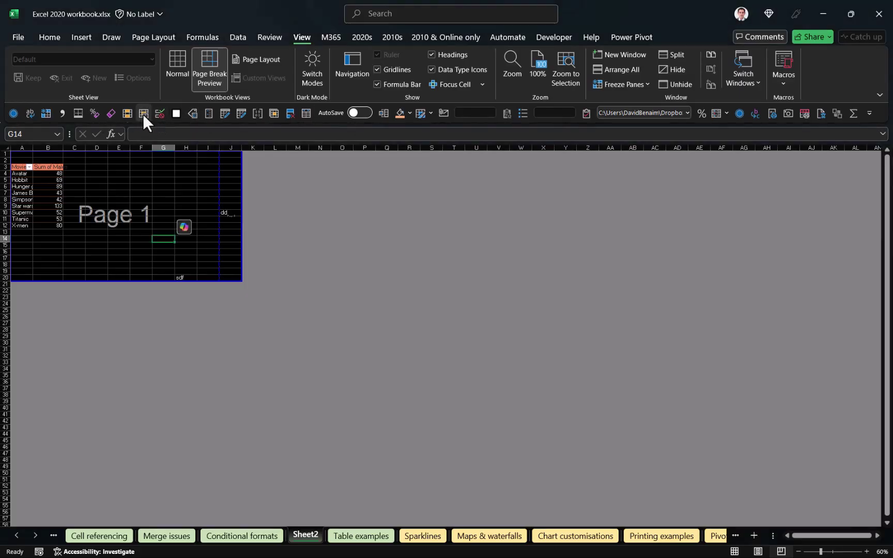
right_click(158, 114)
click(224, 157)
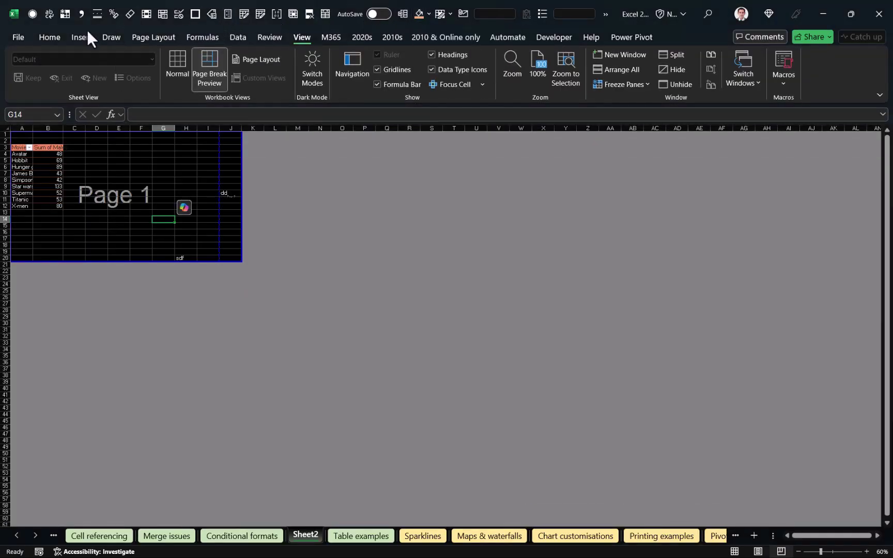
- Switch the Office Theme from Black to Colourful
click(17, 37)
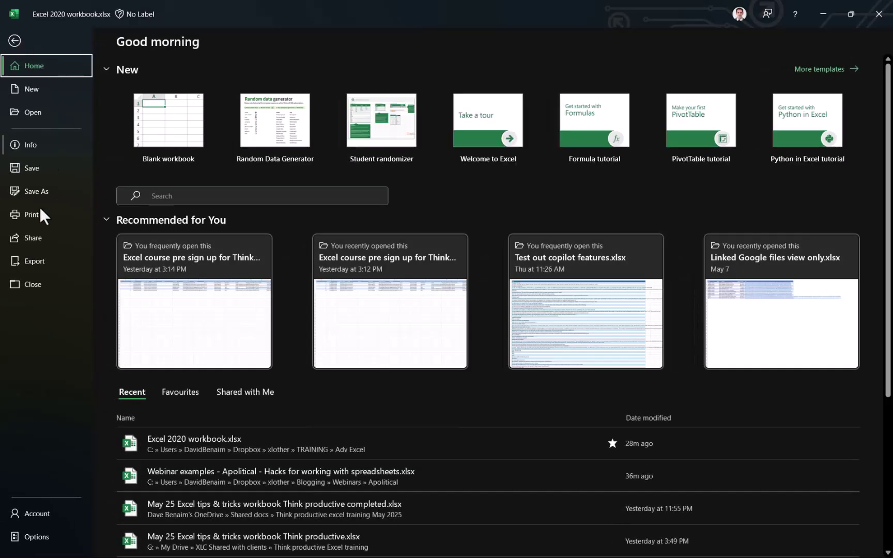
click(44, 514)
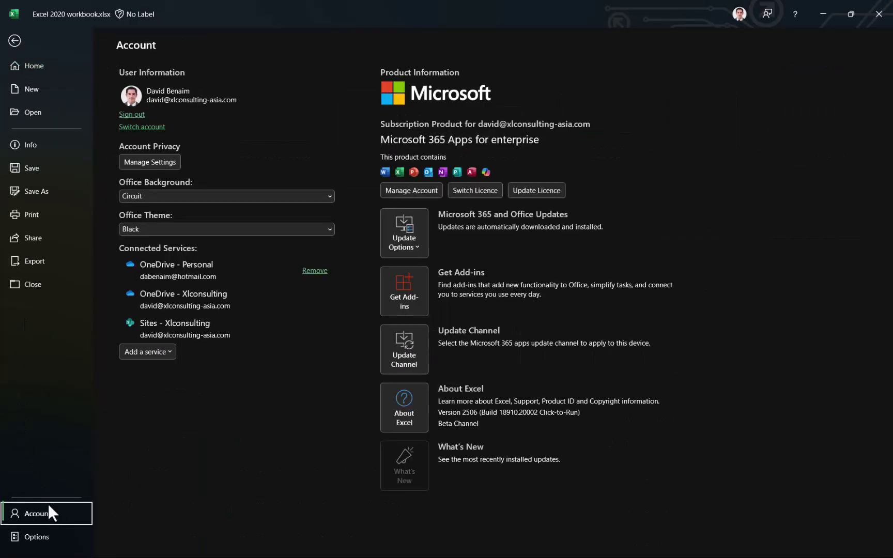
click(197, 228)
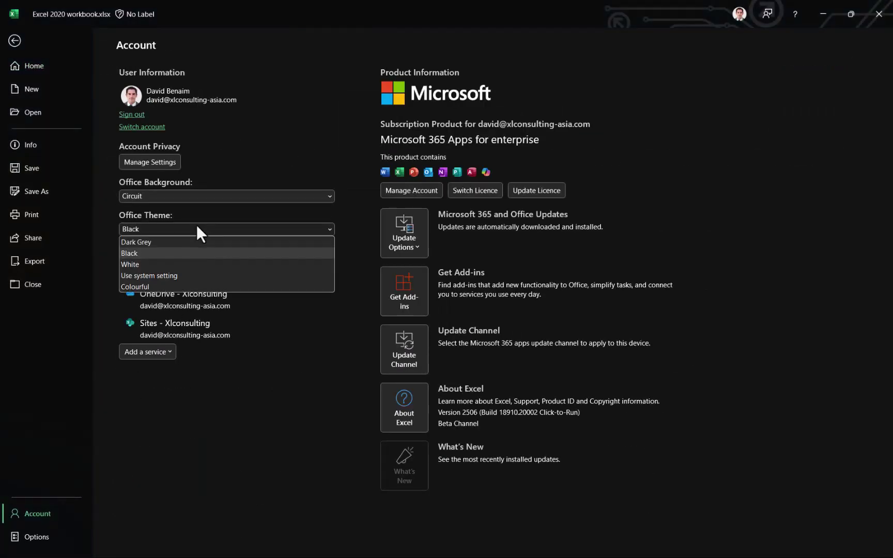
click(181, 286)
click(15, 40)
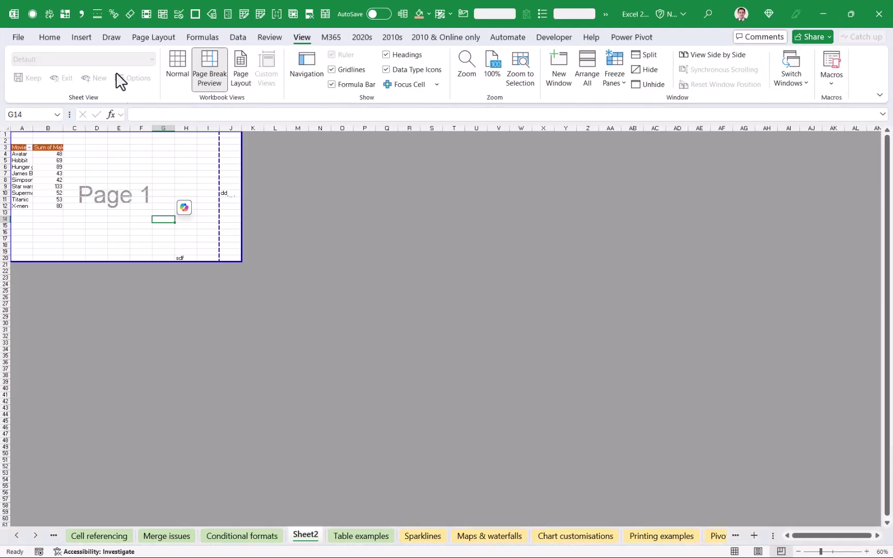
- Move the Quick Access Toolbar back below the ribbon and reopen the Office Theme list
right_click(149, 15)
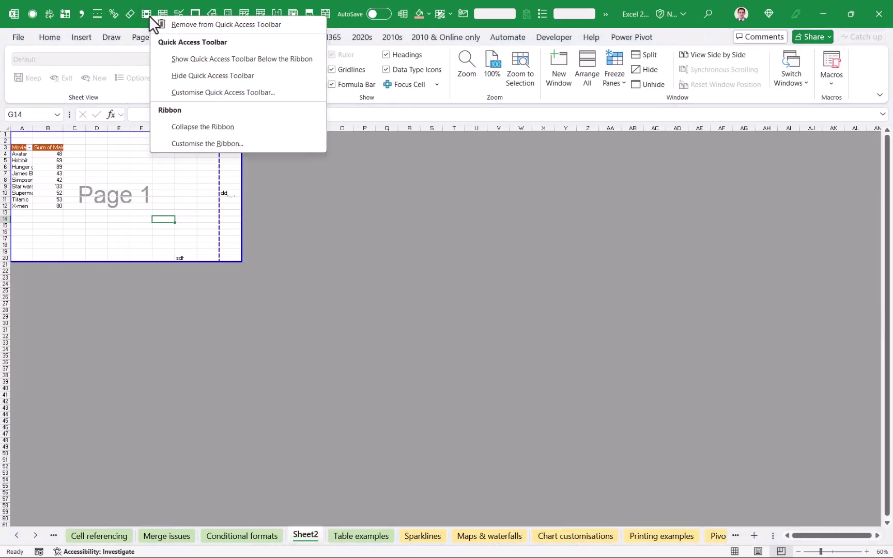
click(211, 57)
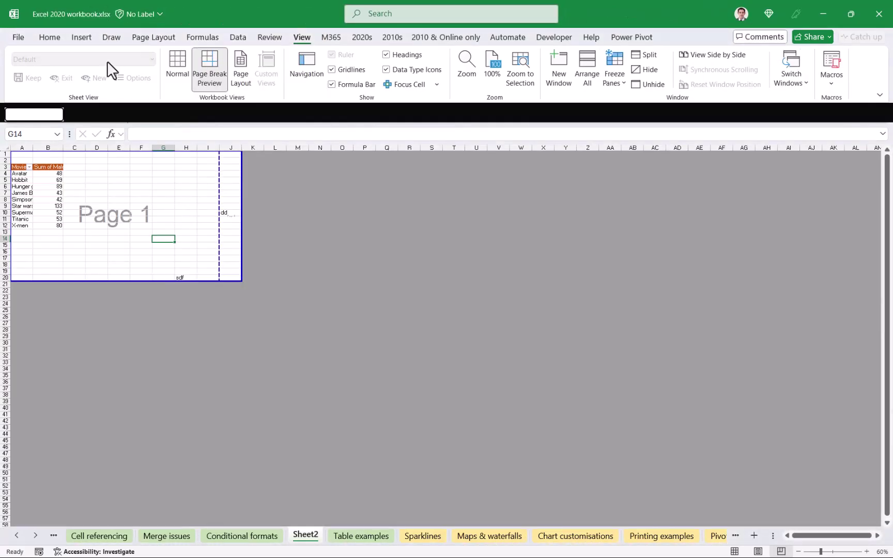
click(17, 37)
click(50, 511)
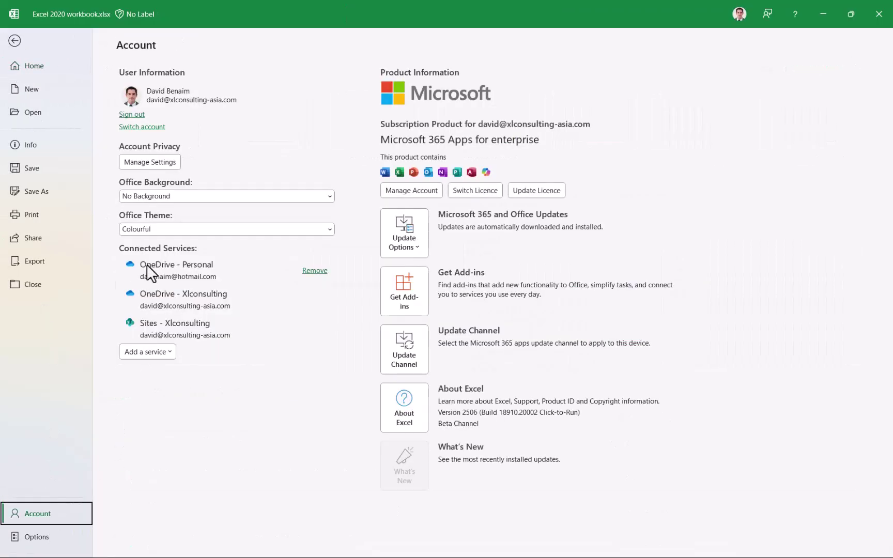
click(169, 231)
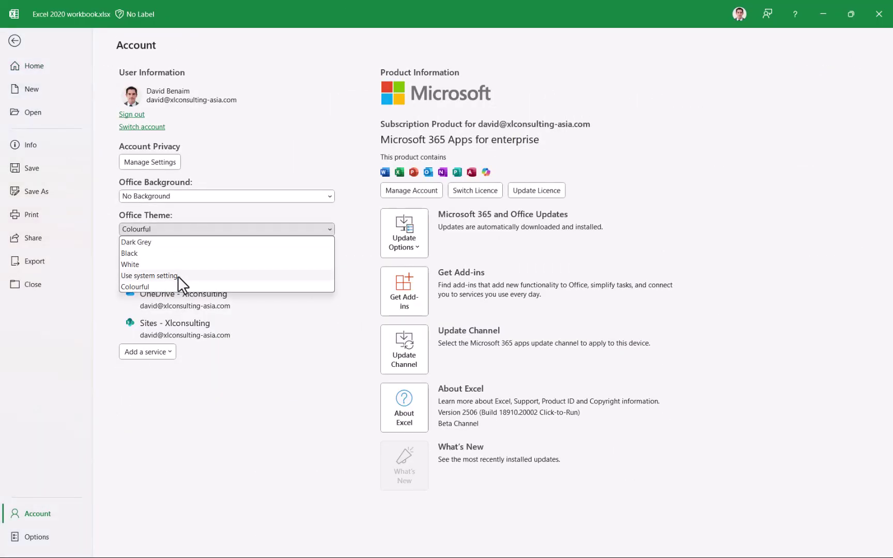
- Leave the backstage and put the Quick Access Toolbar back above the ribbon
key(Escape)
key(Escape)
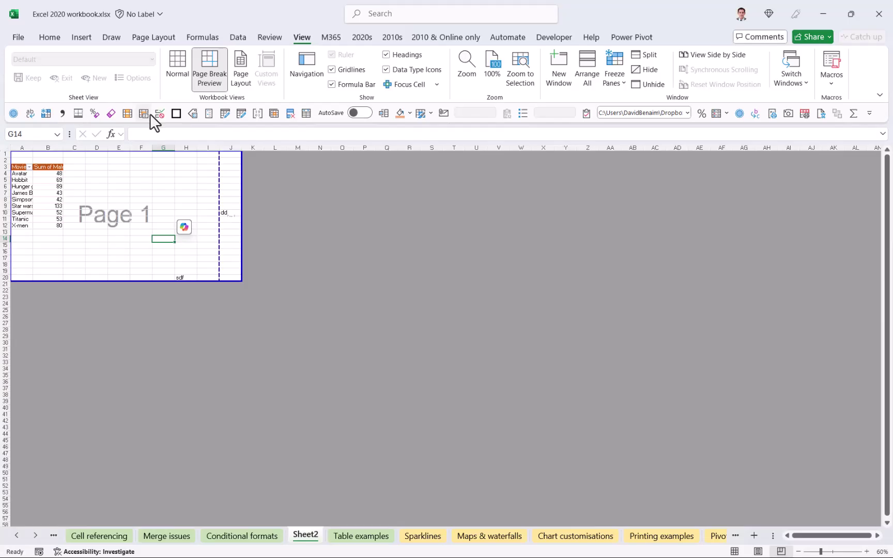
right_click(134, 116)
click(206, 142)
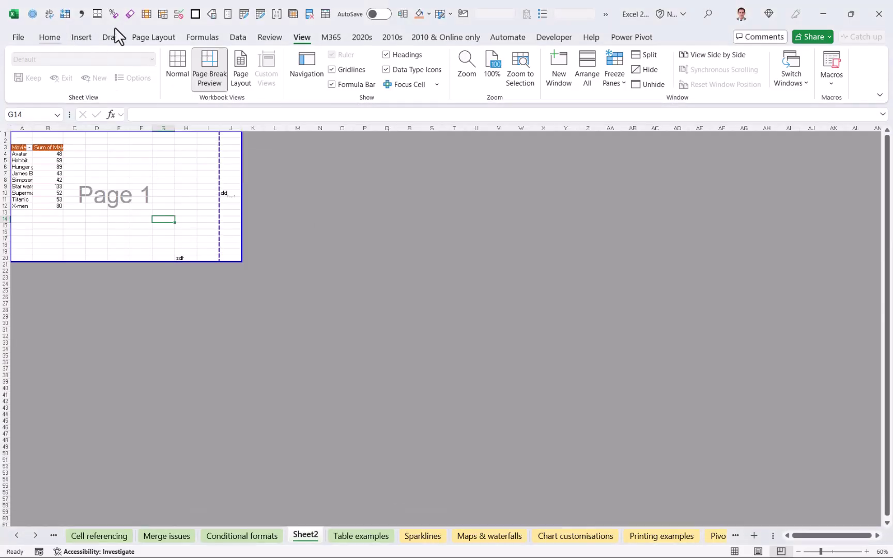